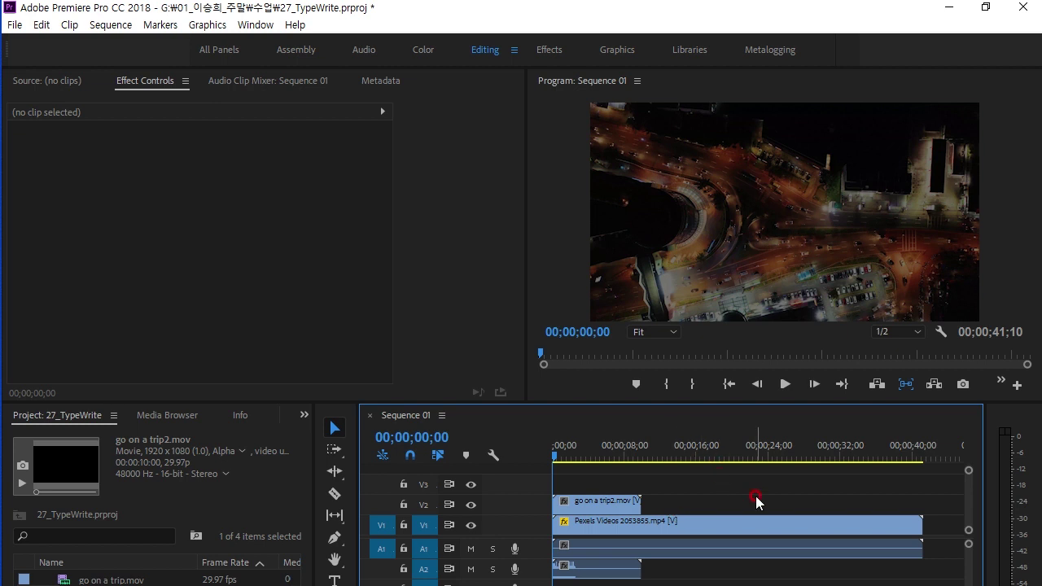
Step: Play the finished title sequence from the start in the enlarged Program monitor, up to the 4-second mark
{"action": "left_click", "coordinate": [580, 264]}
{"action": "key", "text": "grave"}
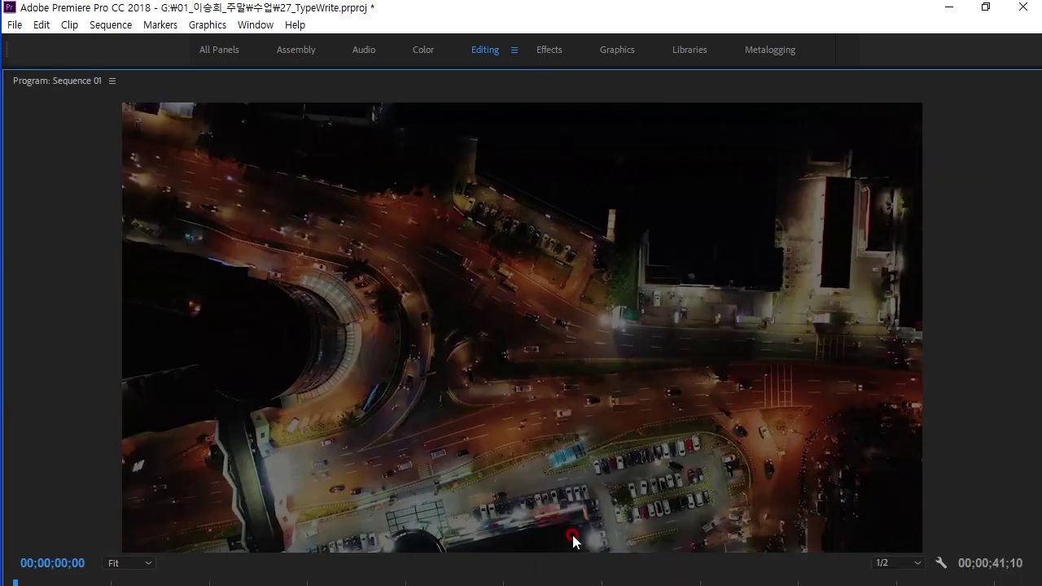
{"action": "key", "text": "space"}
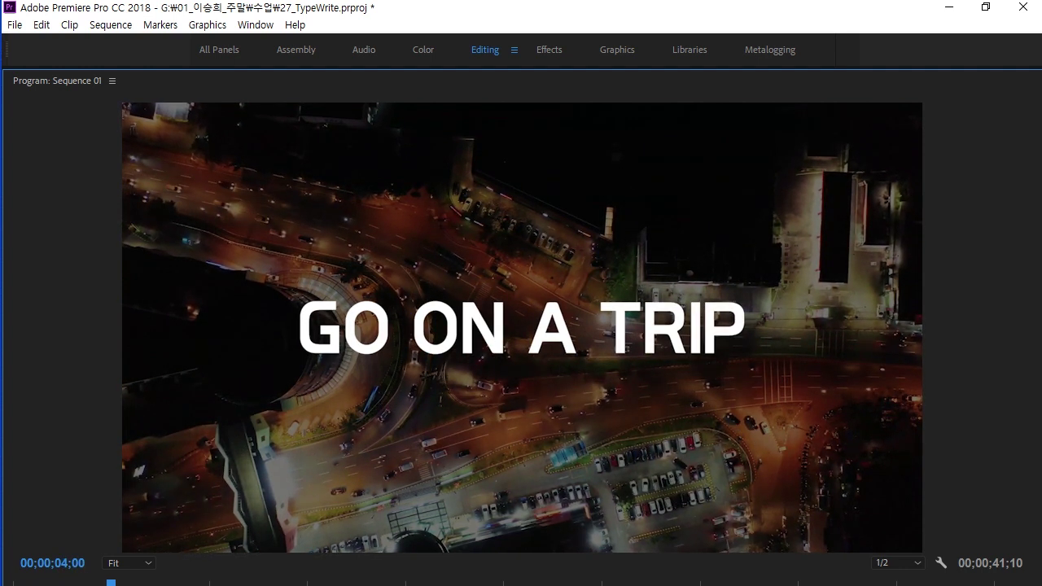
{"action": "key", "text": "grave"}
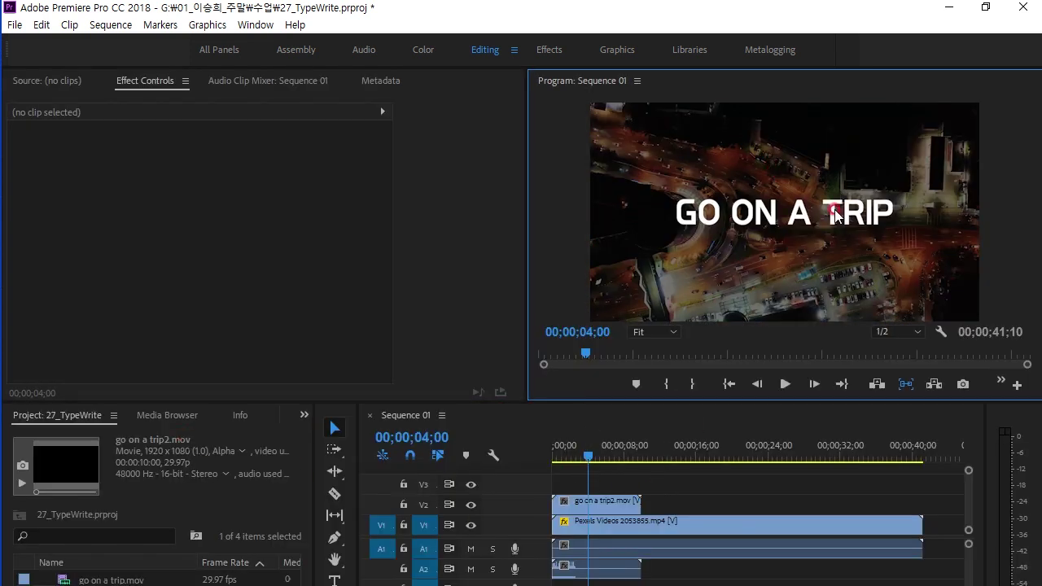
Step: Switch to After Effects and preview the Comp 2 text animation with its typing sound from the beginning
{"action": "left_click", "coordinate": [949, 7]}
{"action": "left_click_drag", "start_coordinate": [87, 286], "coordinate": [37, 213]}
{"action": "left_click", "coordinate": [179, 365]}
{"action": "left_click", "coordinate": [443, 479]}
{"action": "key", "text": "space"}
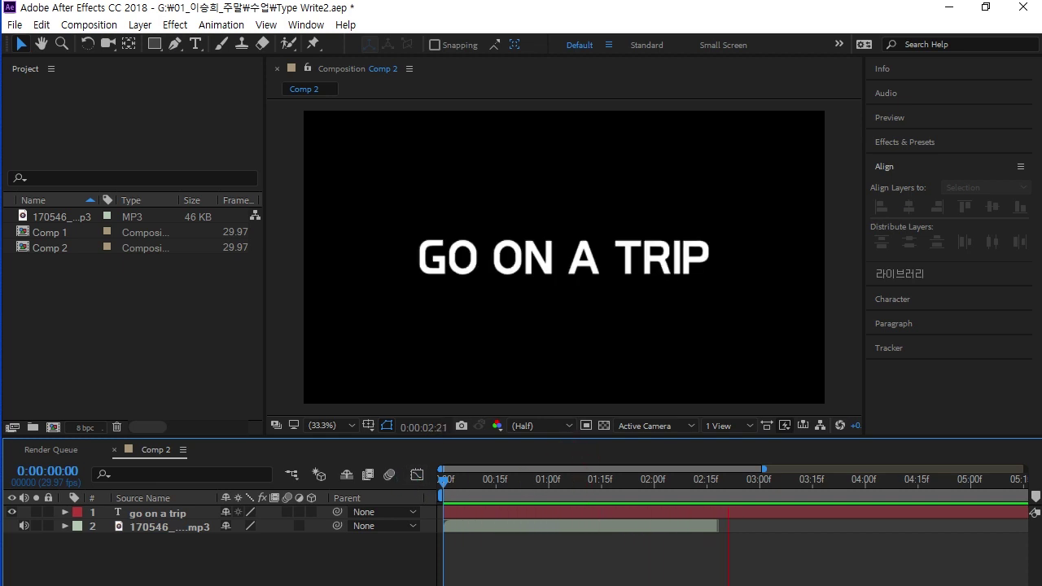
{"action": "key", "text": "space"}
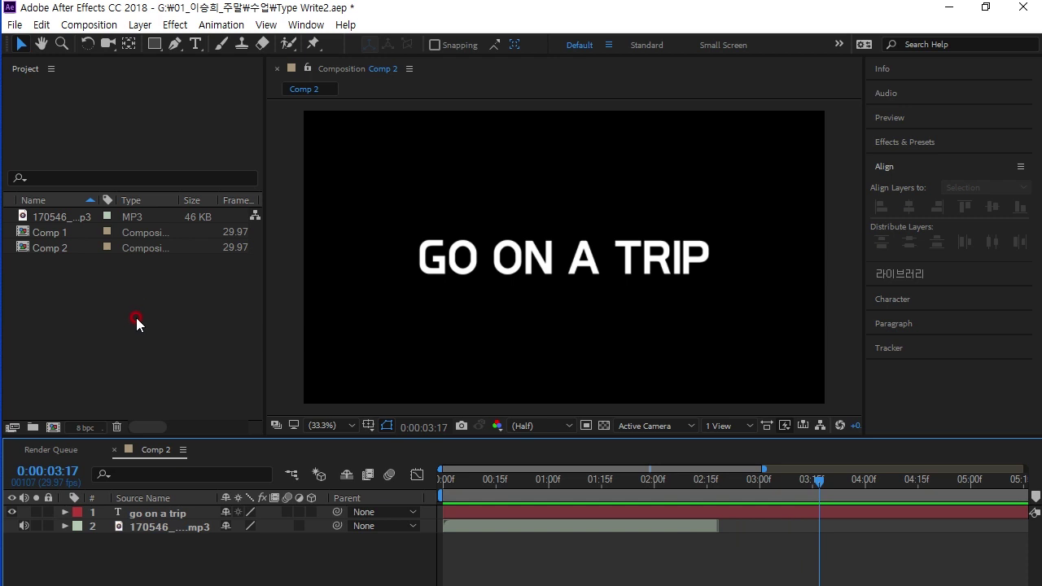
Step: Create a new composition with the HDTV 1080 29.97 preset at 1920 x 1080 px and a 10-second duration
{"action": "left_click", "coordinate": [136, 322]}
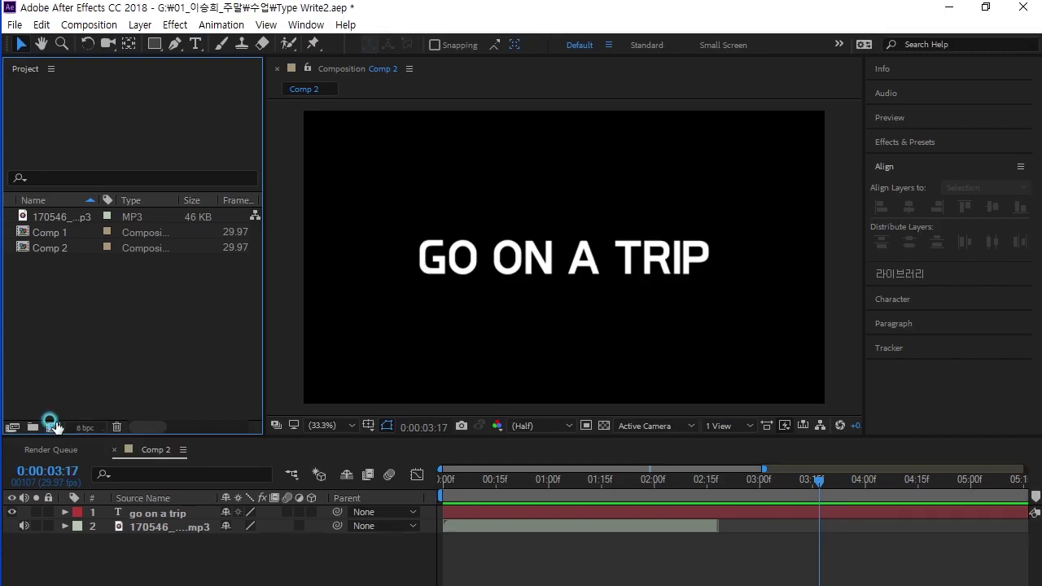
{"action": "left_click", "coordinate": [53, 427]}
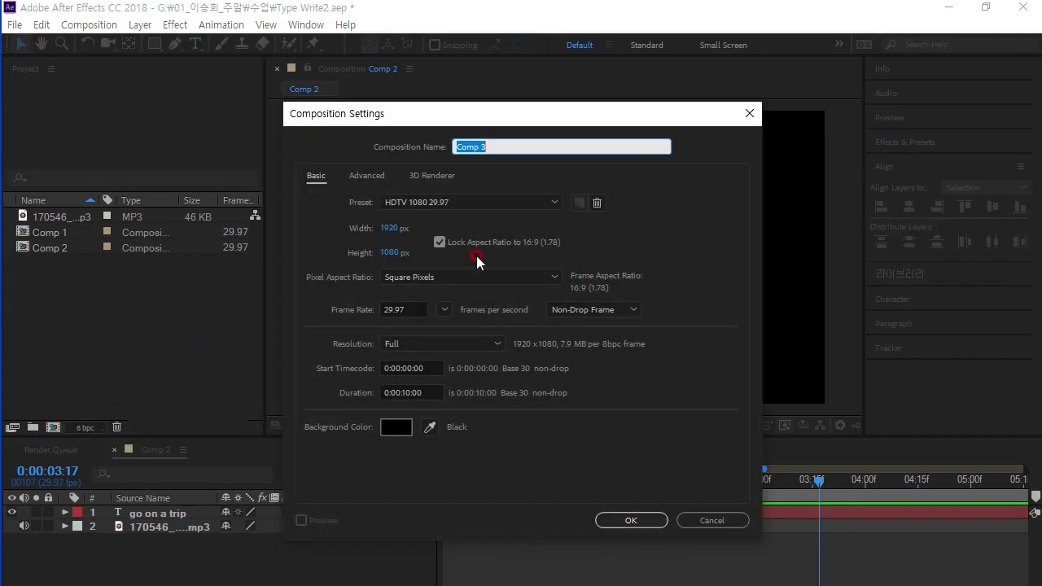
{"action": "key", "text": "ctrl+1"}
{"action": "left_click", "coordinate": [460, 200]}
{"action": "left_click_drag", "start_coordinate": [370, 185], "coordinate": [369, 254]}
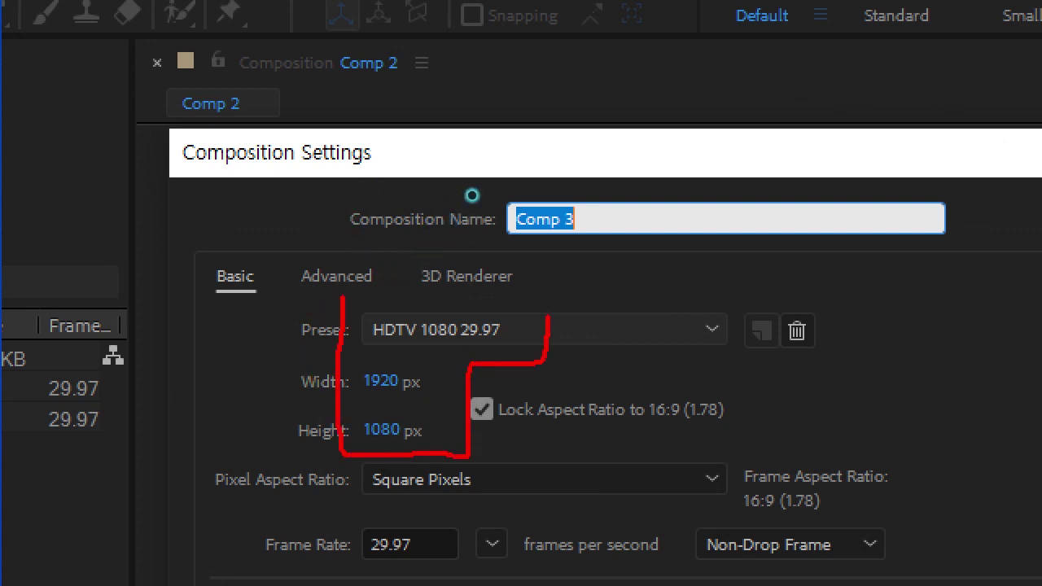
{"action": "left_click_drag", "start_coordinate": [380, 311], "coordinate": [338, 311]}
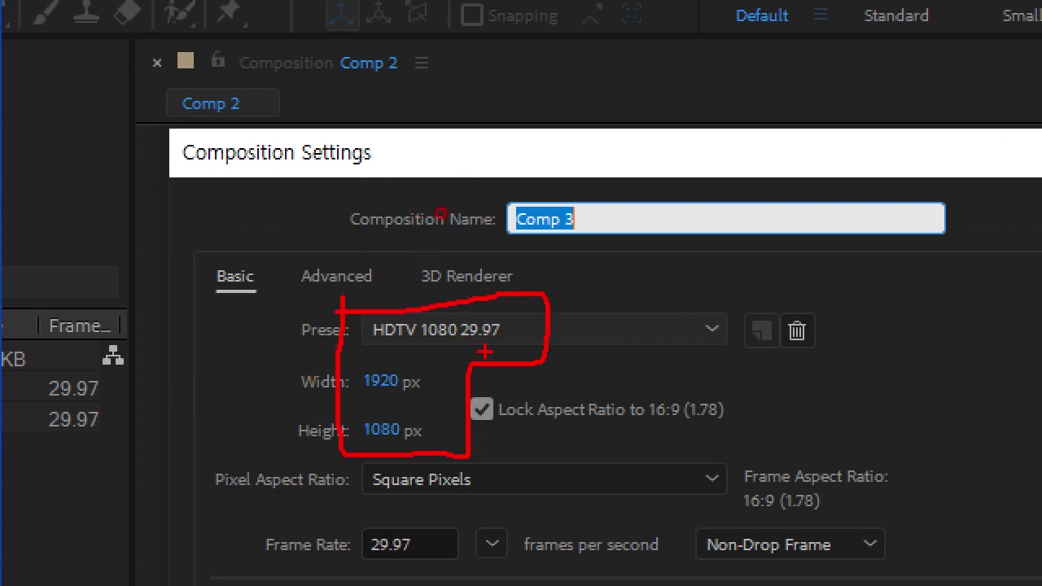
{"action": "mouse_move", "coordinate": [485, 470]}
{"action": "left_mouse_down"}
{"action": "mouse_move", "coordinate": [415, 468]}
{"action": "mouse_move", "coordinate": [423, 423]}
{"action": "mouse_move", "coordinate": [484, 425]}
{"action": "mouse_move", "coordinate": [479, 474]}
{"action": "left_mouse_up"}
{"action": "key", "text": "Escape"}
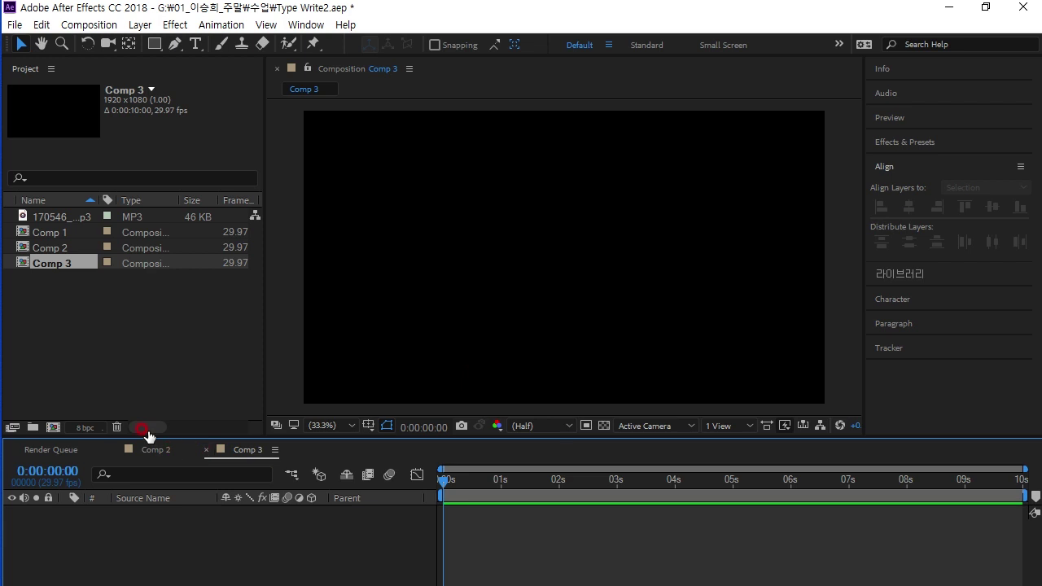
Step: Add a text layer reading "GO ON A TRIP" to the new composition
{"action": "left_click", "coordinate": [196, 44]}
{"action": "double_click", "coordinate": [195, 44]}
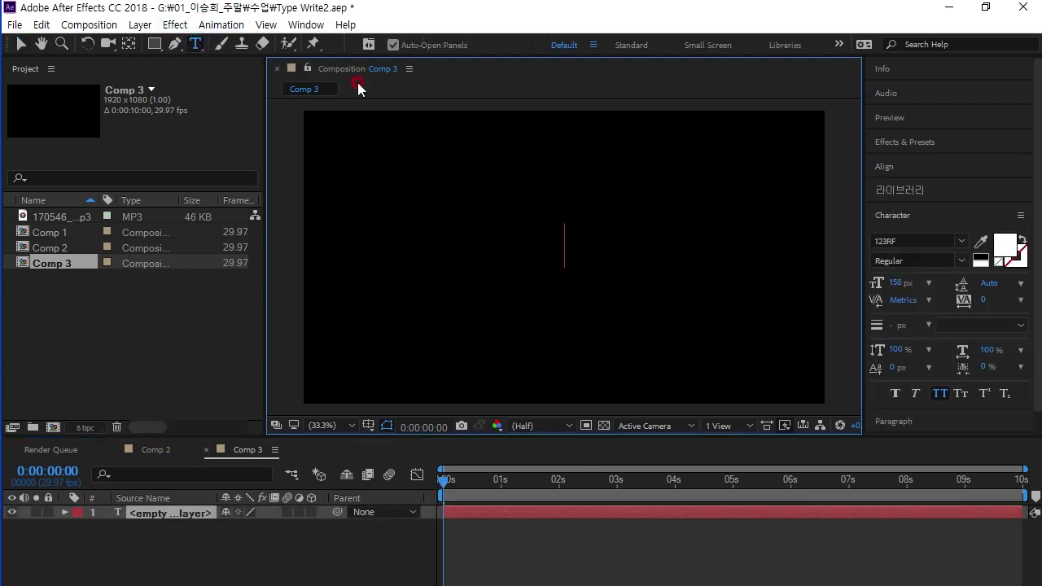
{"action": "type", "text": "GO "}
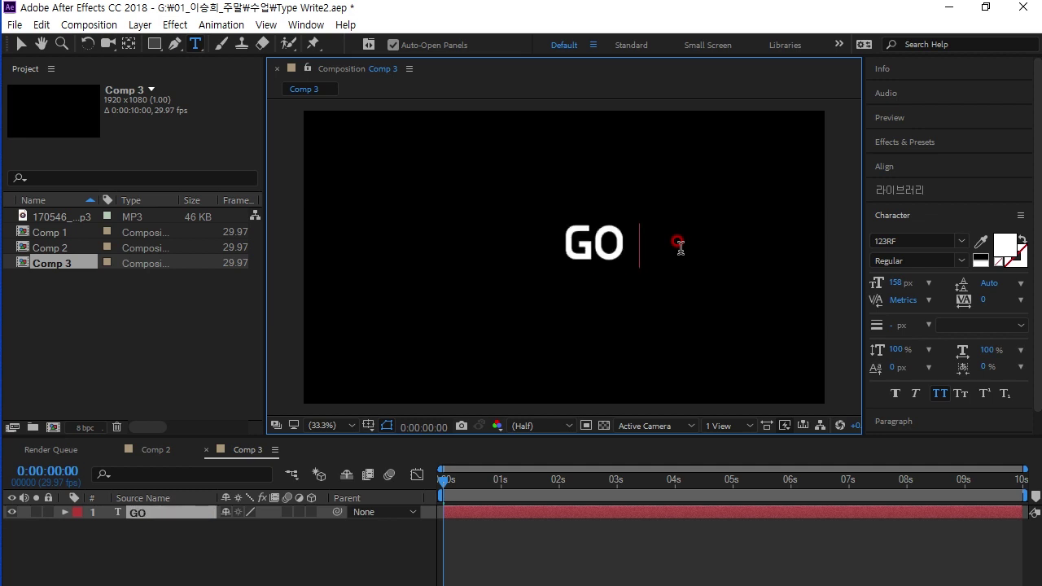
{"action": "type", "text": "ON A "}
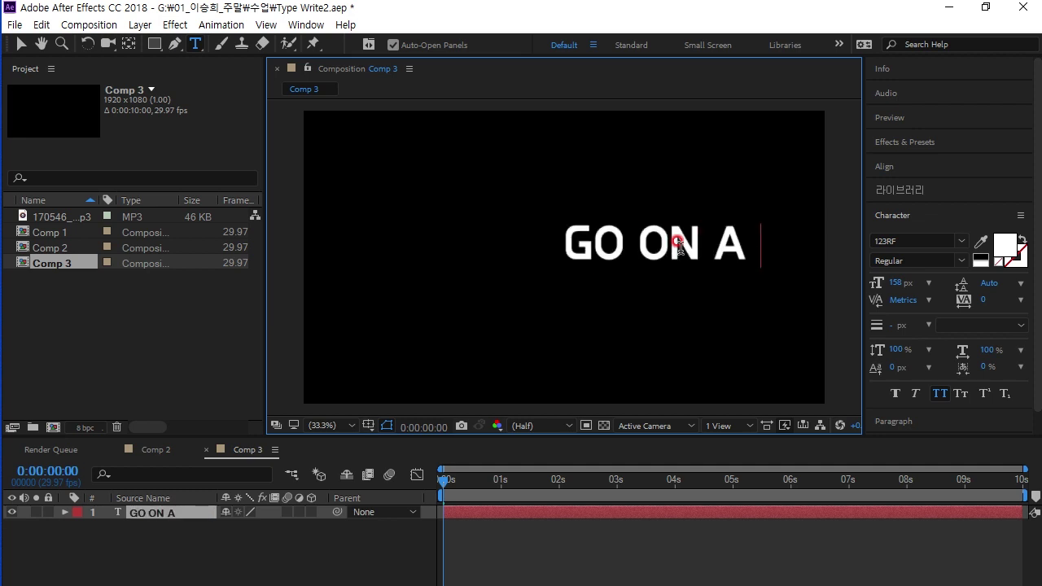
{"action": "type", "text": "TRIP"}
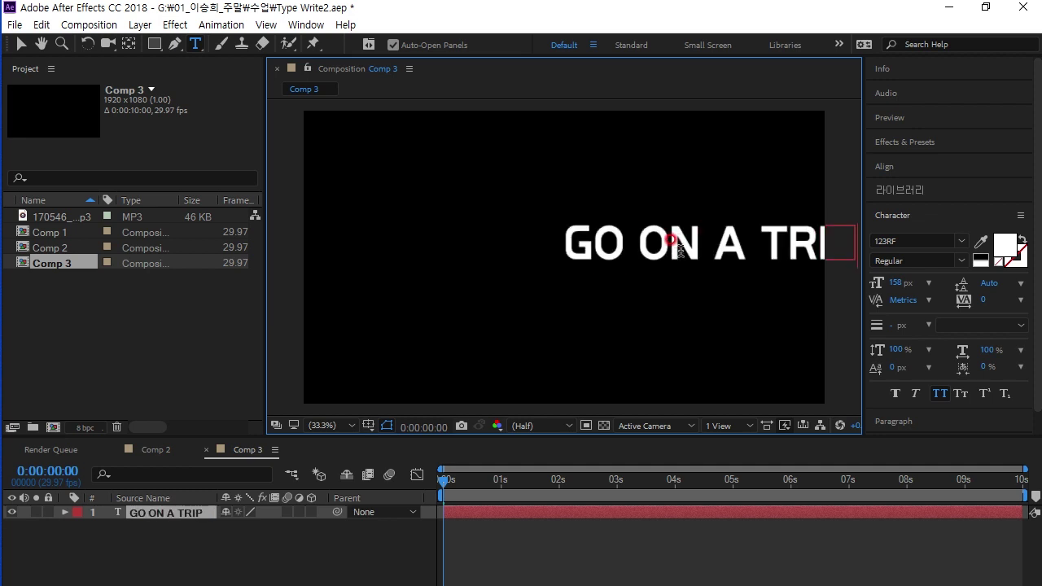
{"action": "left_click", "coordinate": [20, 44]}
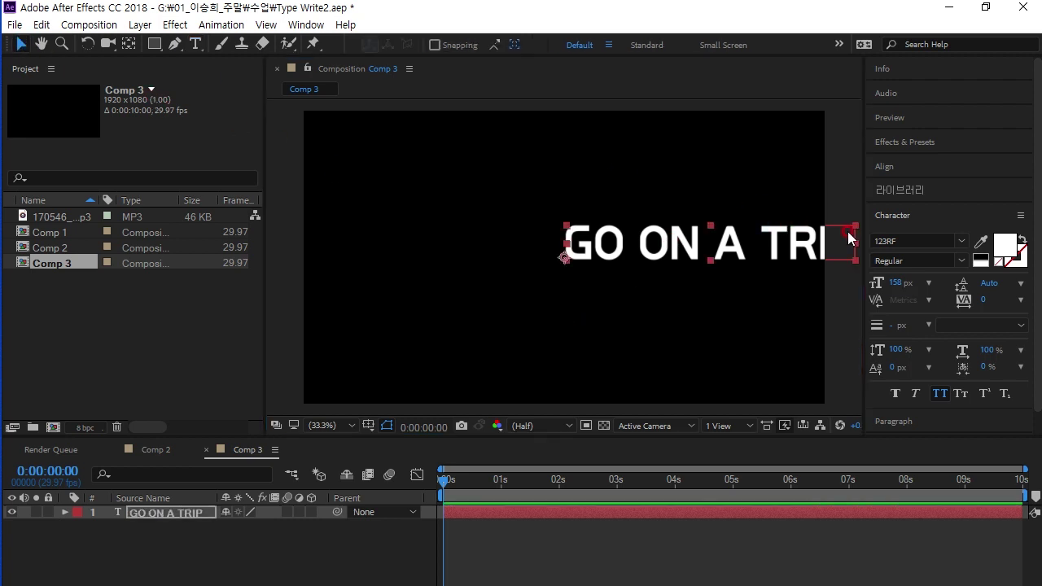
Step: Align the text layer to the composition's horizontal and vertical centre
{"action": "left_click", "coordinate": [892, 166]}
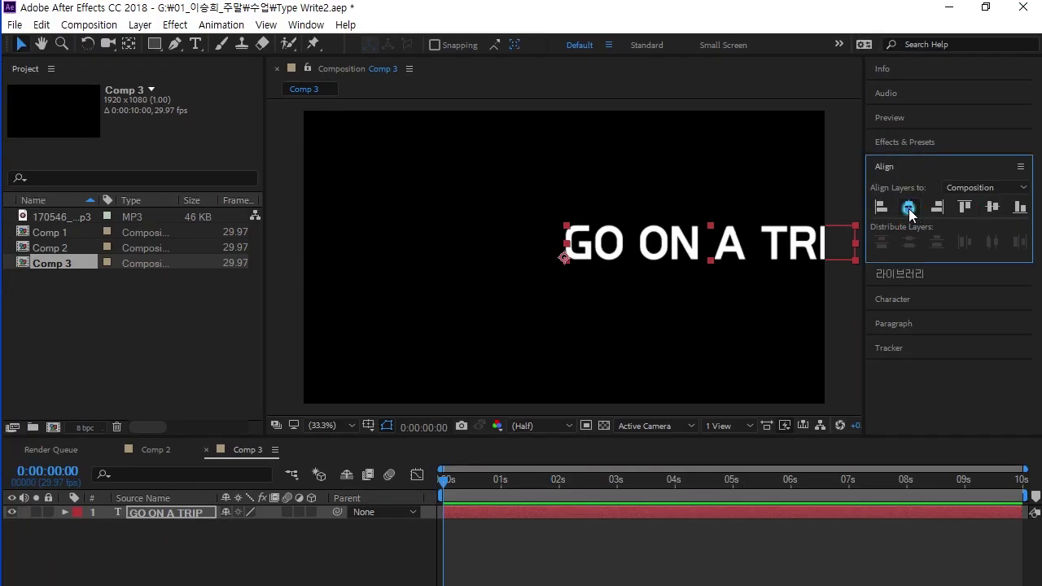
{"action": "left_click", "coordinate": [775, 345]}
{"action": "left_click", "coordinate": [944, 344]}
{"action": "left_click", "coordinate": [706, 515]}
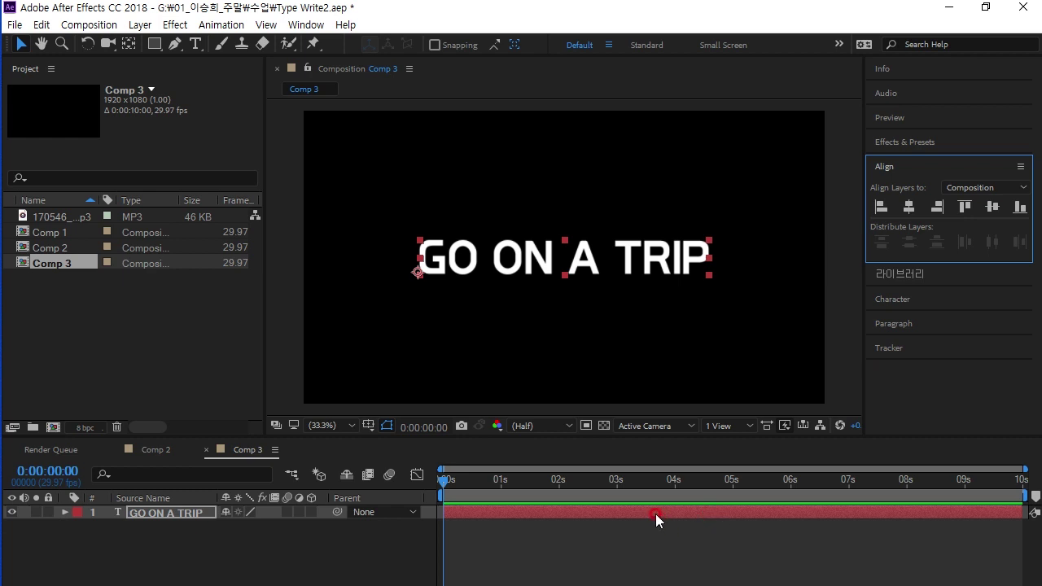
Step: Search the effects and presets for "type", apply the Typewriter preset to the text layer at 0:00:00:00, and reveal its keyframes
{"action": "left_click", "coordinate": [188, 515]}
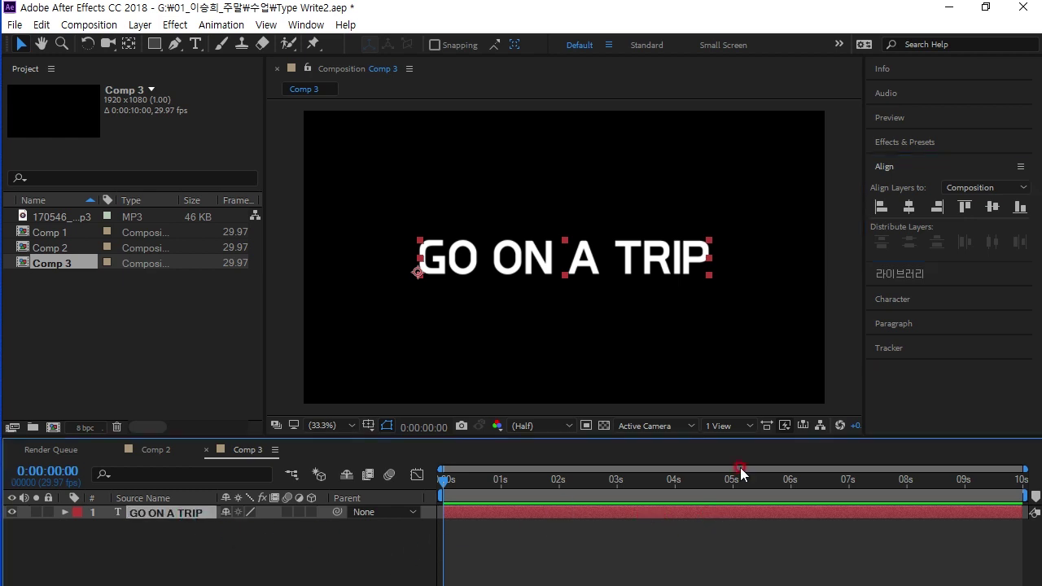
{"action": "left_click", "coordinate": [913, 142]}
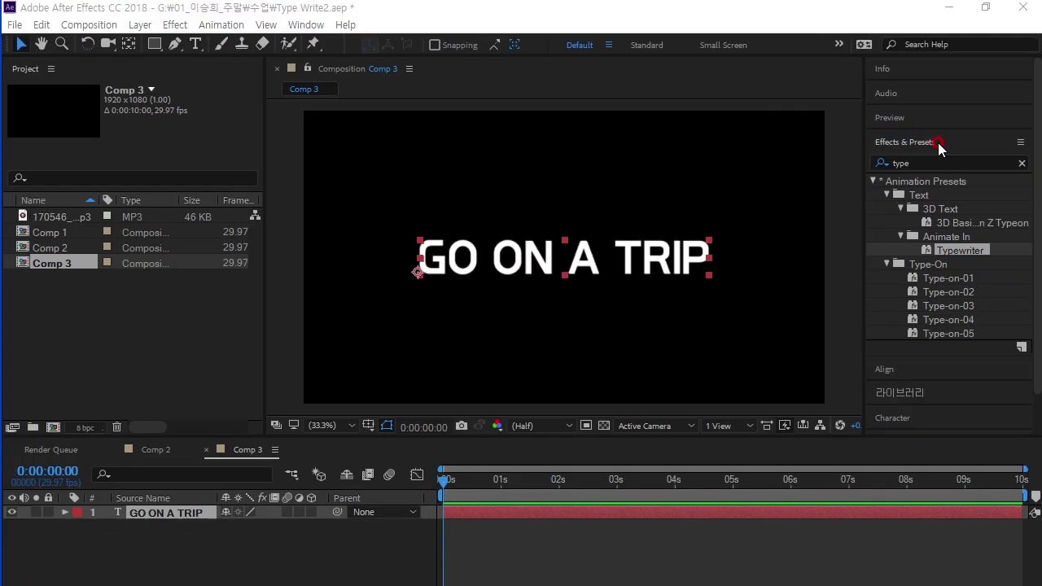
{"action": "left_click", "coordinate": [1022, 163]}
{"action": "left_click", "coordinate": [905, 162]}
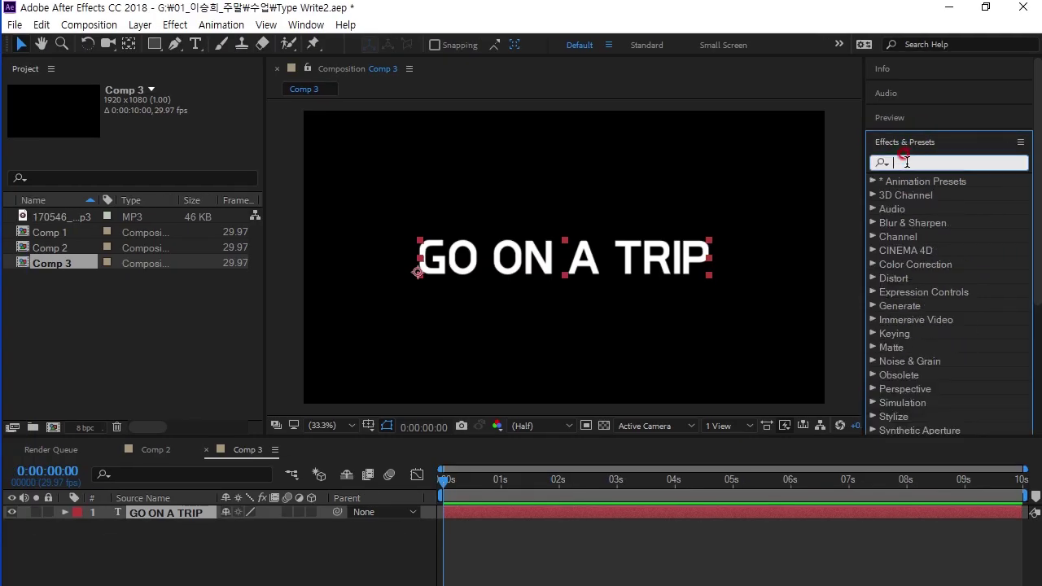
{"action": "type", "text": "type"}
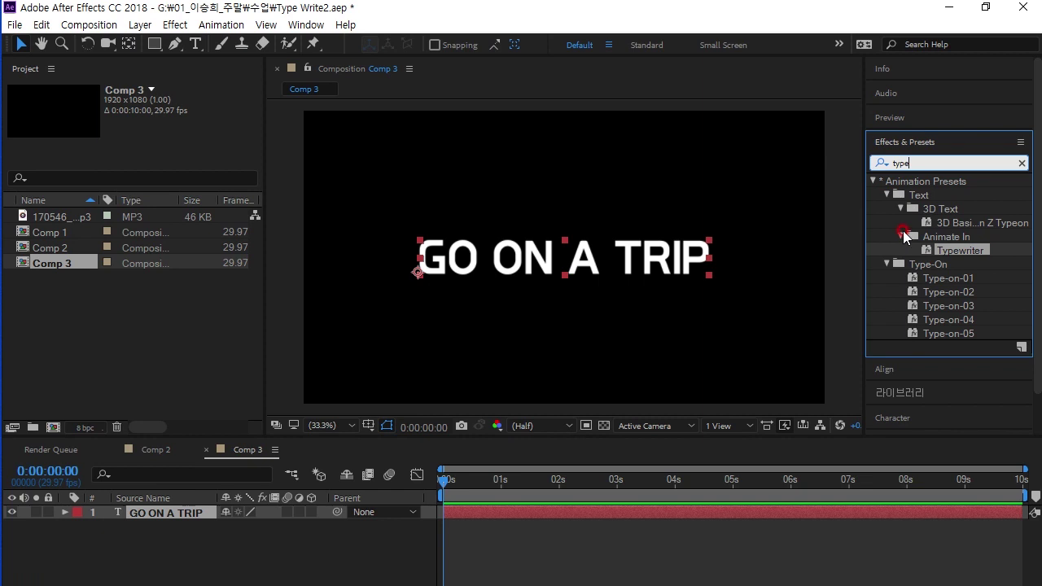
{"action": "left_click_drag", "start_coordinate": [442, 482], "coordinate": [438, 512]}
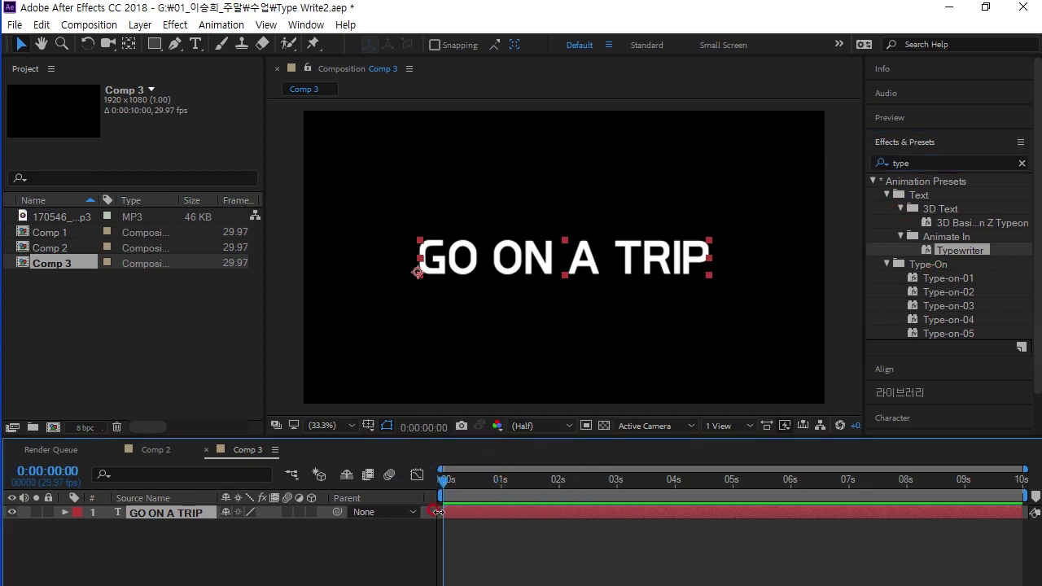
{"action": "left_click_drag", "start_coordinate": [957, 259], "coordinate": [648, 314]}
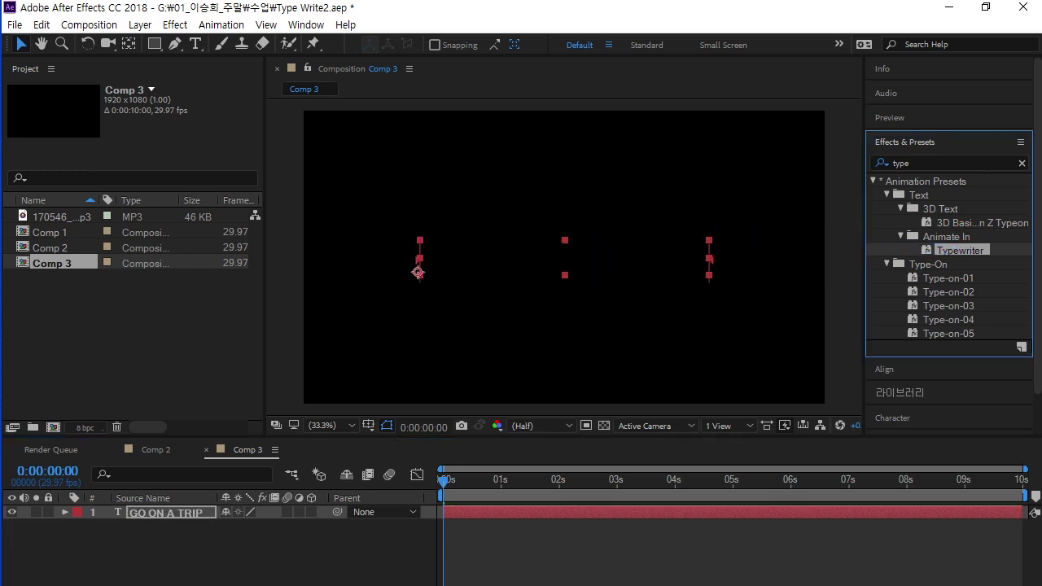
{"action": "left_click", "coordinate": [212, 541]}
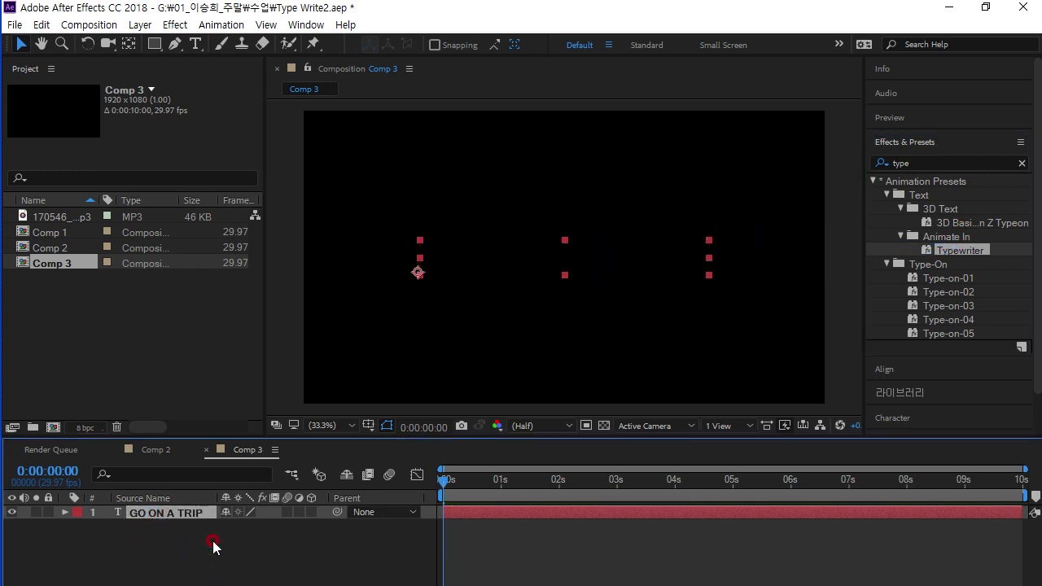
{"action": "key", "text": "u"}
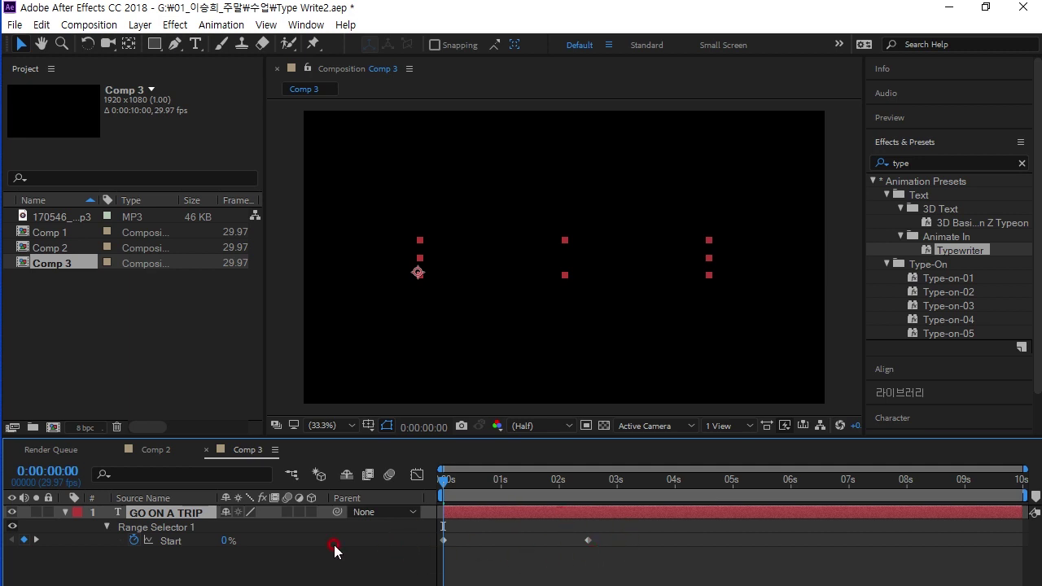
Step: Import the sound file 380136__yottasounds__typewriter-single-key-type-3.wav from the typewriter sounds folder as footage
{"action": "left_click", "coordinate": [170, 338]}
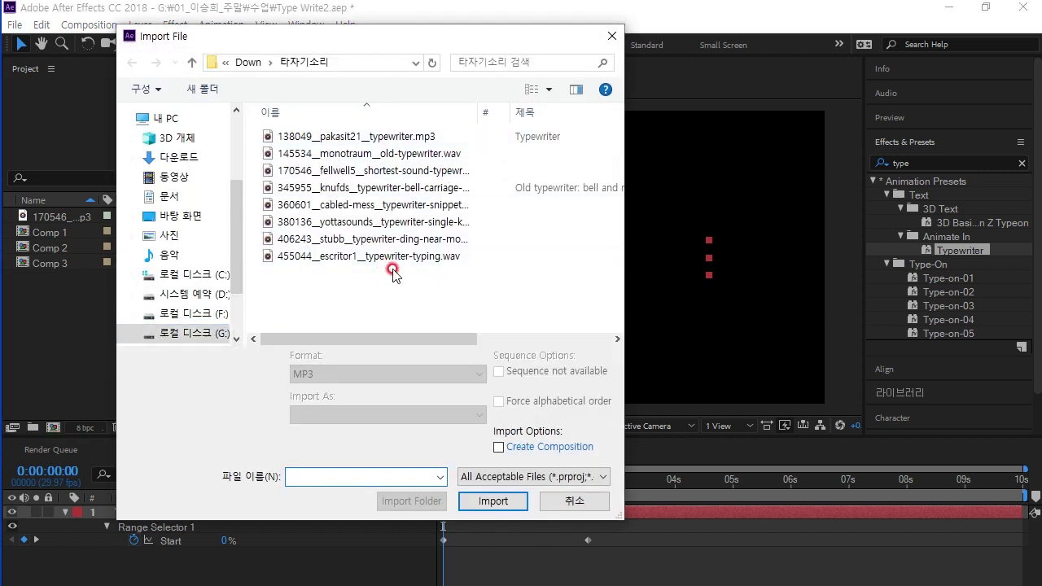
{"action": "left_click_drag", "start_coordinate": [480, 102], "coordinate": [534, 104]}
{"action": "left_click", "coordinate": [408, 206]}
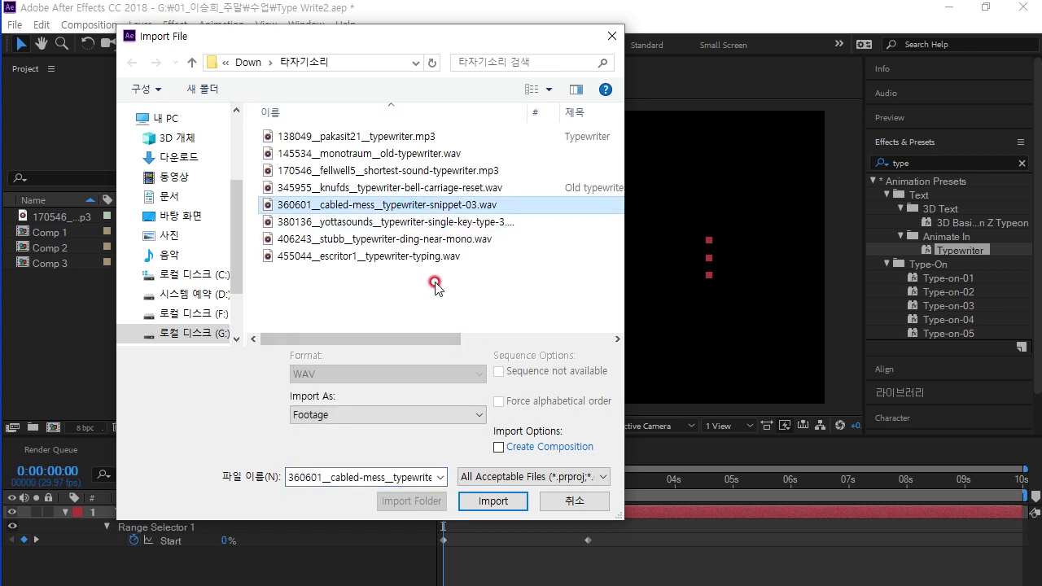
{"action": "left_click", "coordinate": [372, 223]}
{"action": "double_click", "coordinate": [371, 224]}
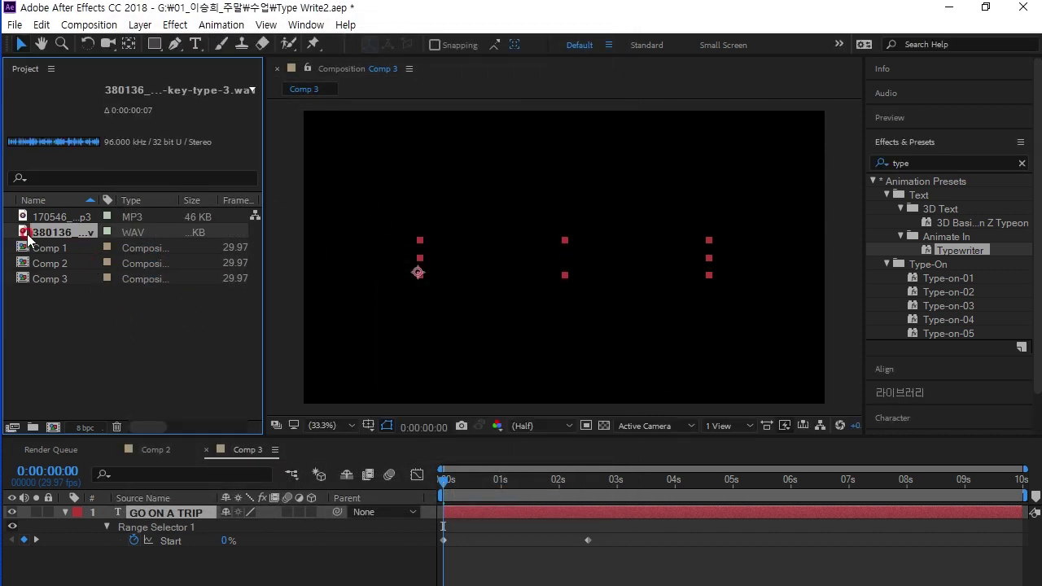
Step: Try the single-key typewriter sound beneath the text layer in Comp 3, preview it, and delete its layer
{"action": "left_click_drag", "start_coordinate": [29, 234], "coordinate": [158, 561]}
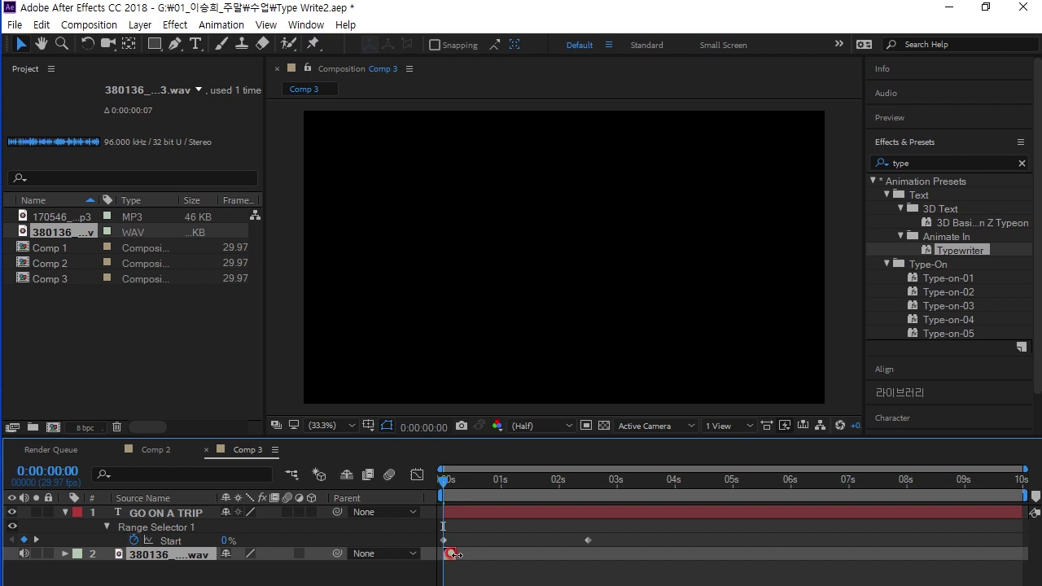
{"action": "key", "text": "space"}
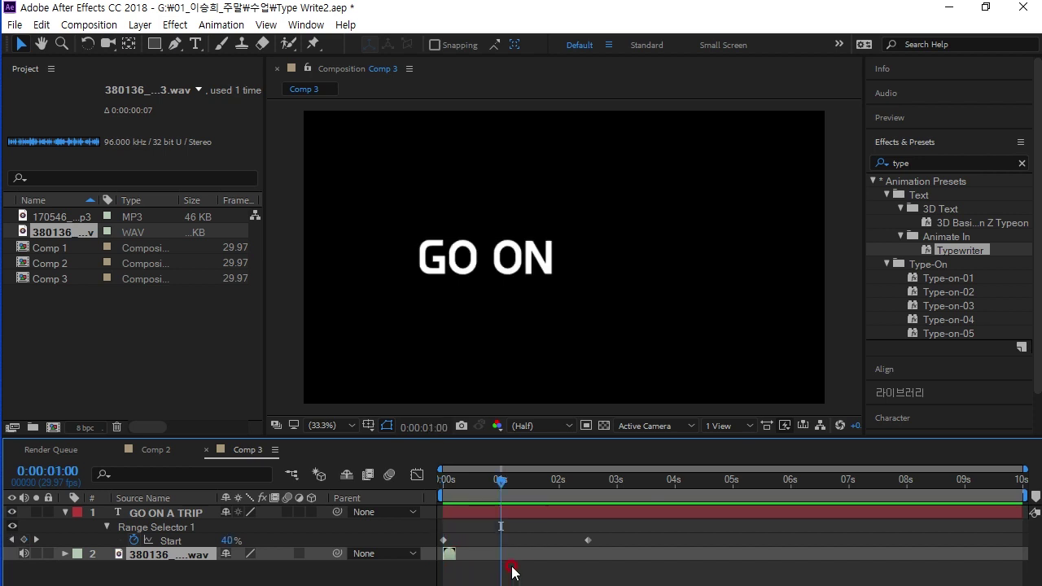
{"action": "left_click_drag", "start_coordinate": [501, 482], "coordinate": [440, 482]}
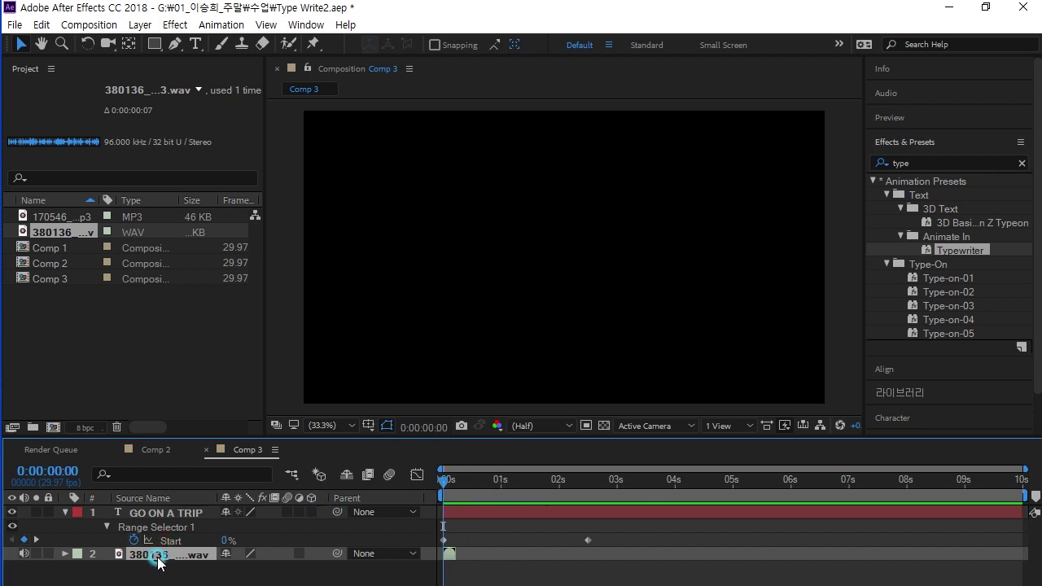
{"action": "key", "text": "Delete"}
Step: Import 360601__cabled-mess__typewriter-snippet-03.wav and place it beneath the text layer in Comp 3, starting at 0:00:00:00
{"action": "double_click", "coordinate": [107, 302]}
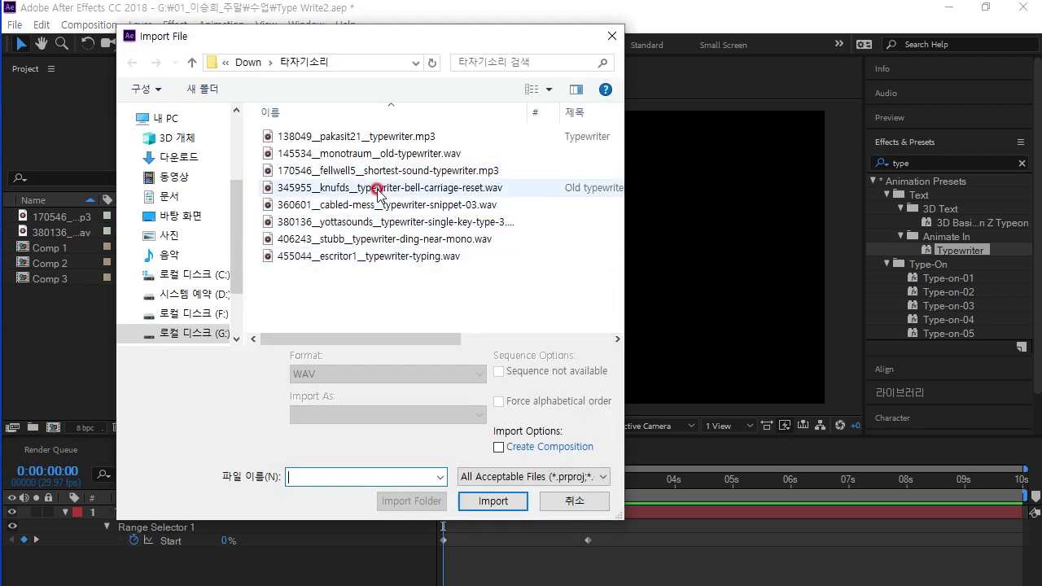
{"action": "left_click", "coordinate": [468, 188]}
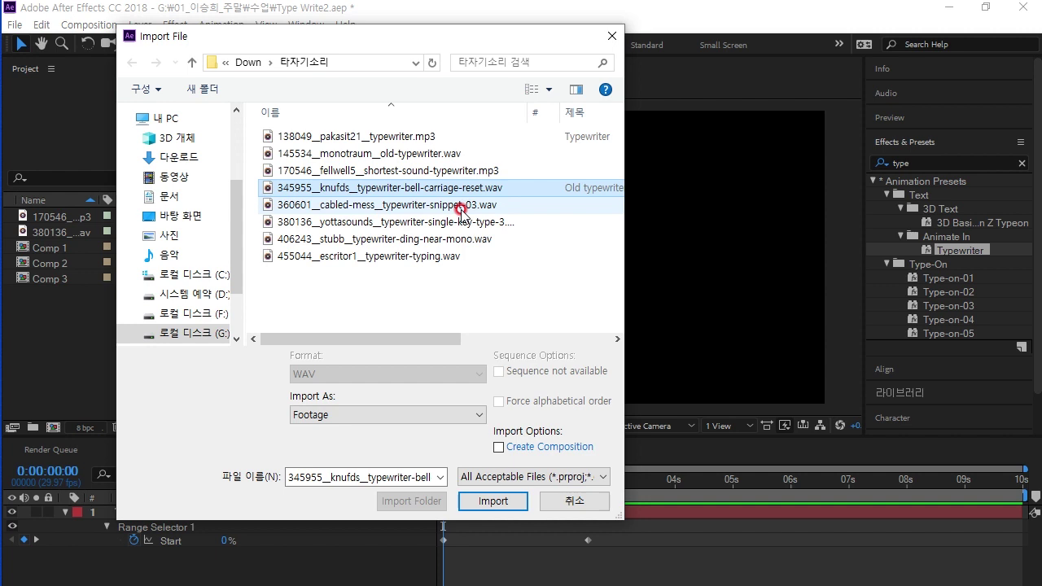
{"action": "left_click", "coordinate": [424, 207]}
{"action": "double_click", "coordinate": [424, 208]}
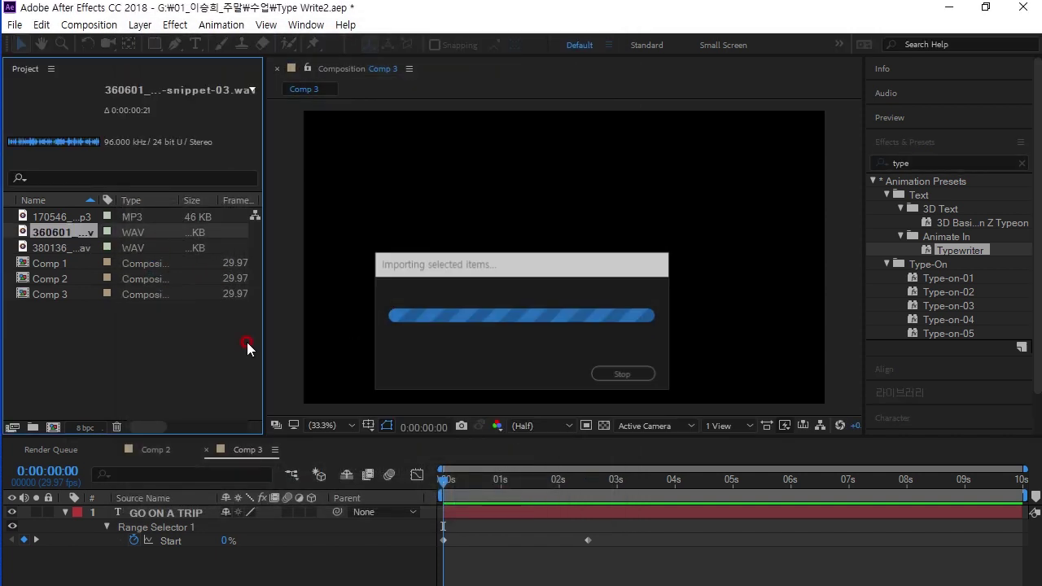
{"action": "left_click_drag", "start_coordinate": [69, 236], "coordinate": [557, 574]}
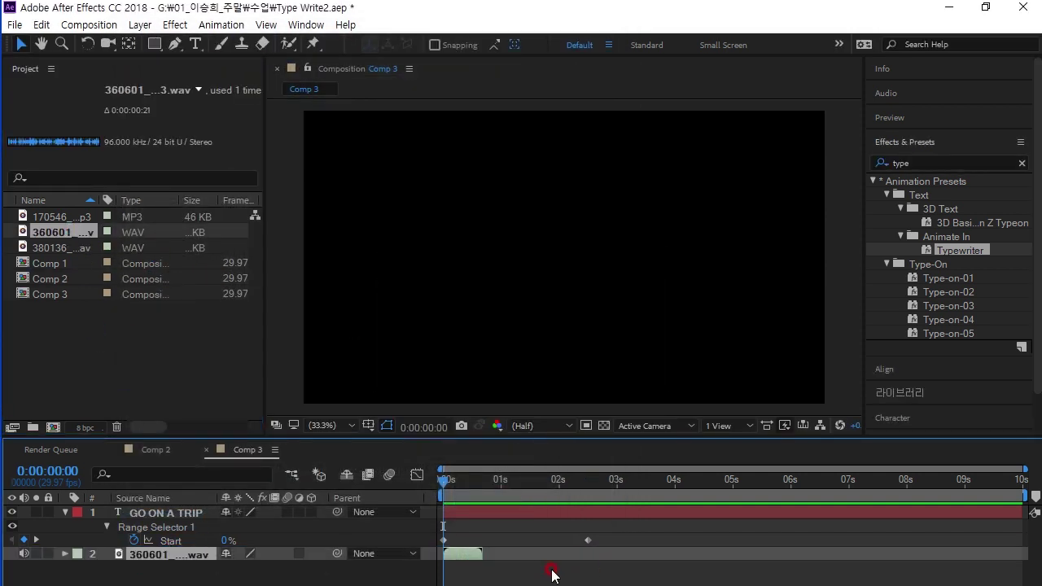
Step: Preview the typing title with the 360601 snippet sound in Comp 3 and delete that sound's layer
{"action": "key", "text": "space"}
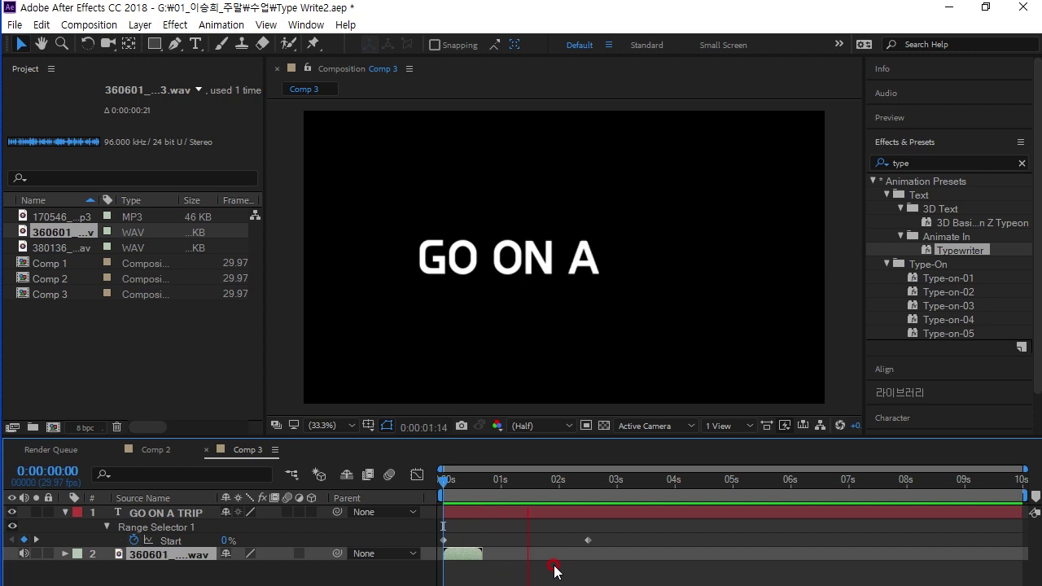
{"action": "right_click", "coordinate": [180, 557]}
{"action": "key", "text": "Delete"}
Step: Import 170546__fellwell5__shortest-sound-typewriter.mp3 as footage and place it beneath the text layer in Comp 3, starting at 0:00:00:00
{"action": "left_click", "coordinate": [133, 352]}
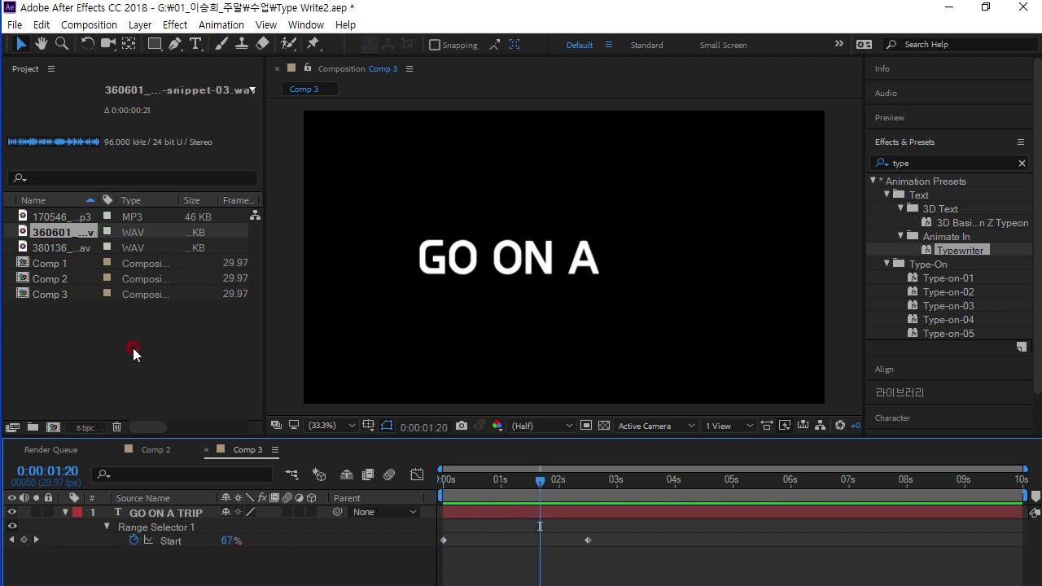
{"action": "double_click", "coordinate": [150, 375]}
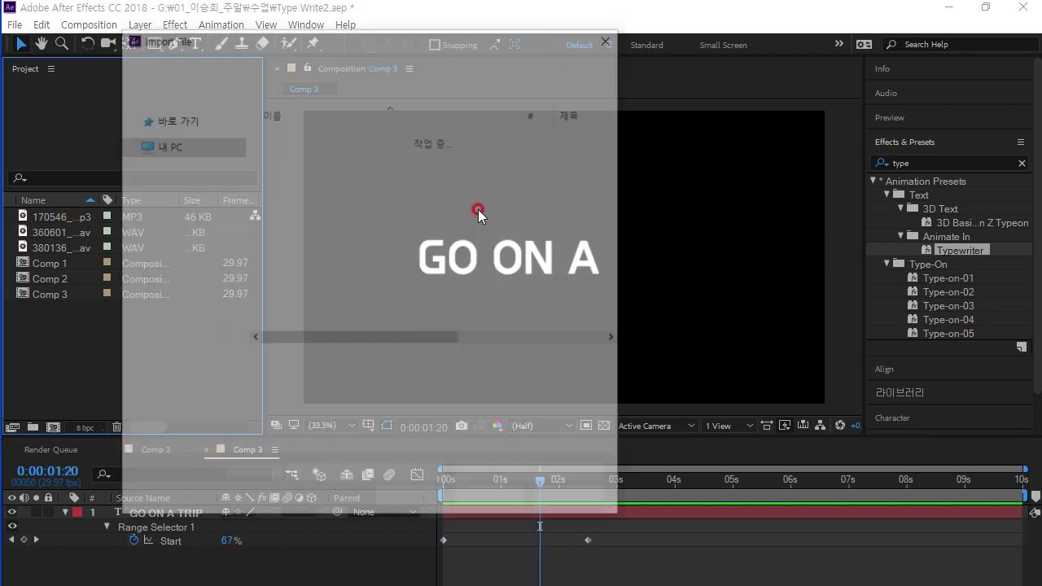
{"action": "left_click", "coordinate": [338, 171]}
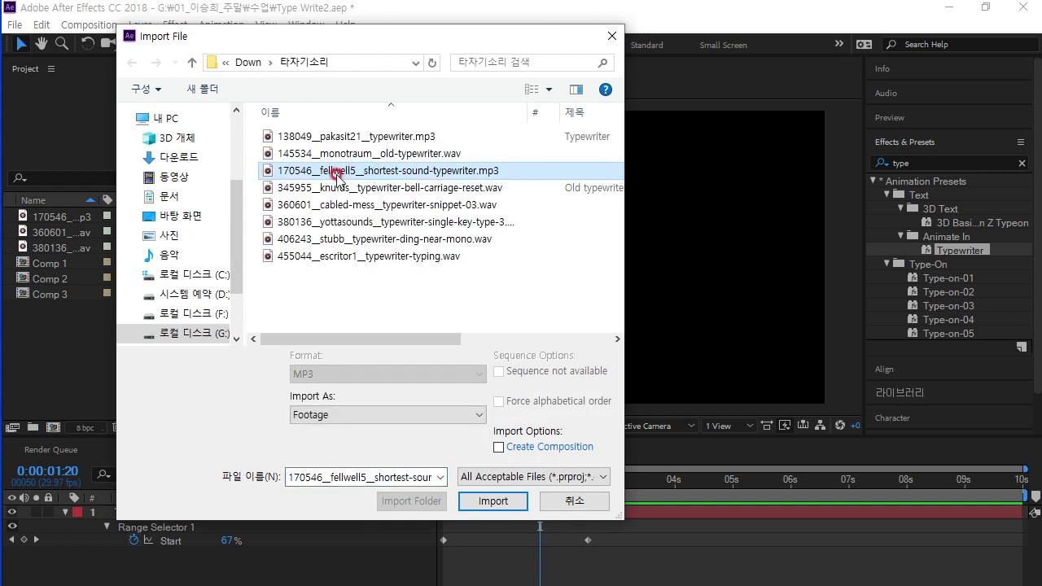
{"action": "double_click", "coordinate": [337, 173]}
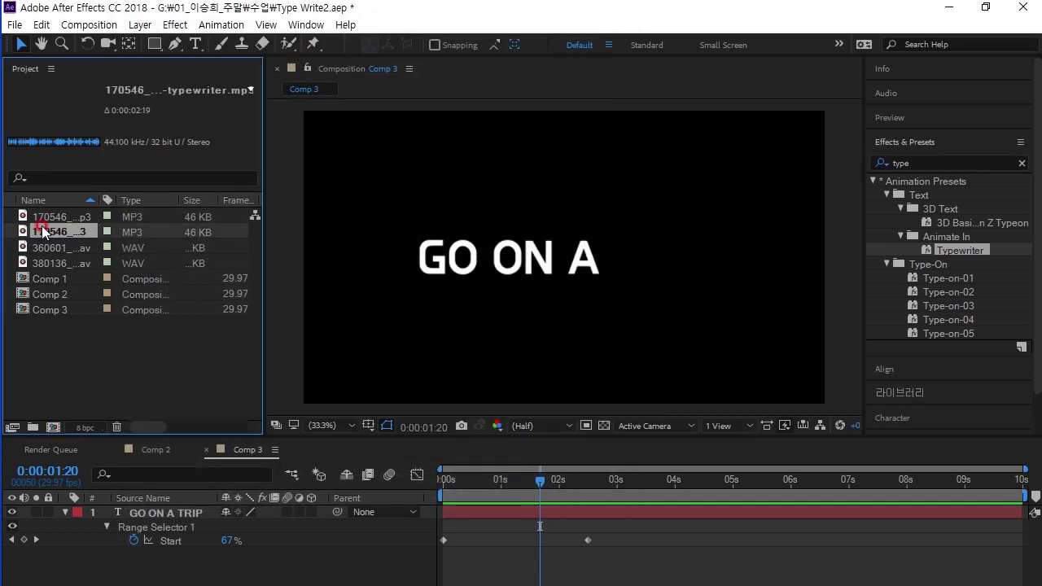
{"action": "left_click_drag", "start_coordinate": [42, 236], "coordinate": [135, 555]}
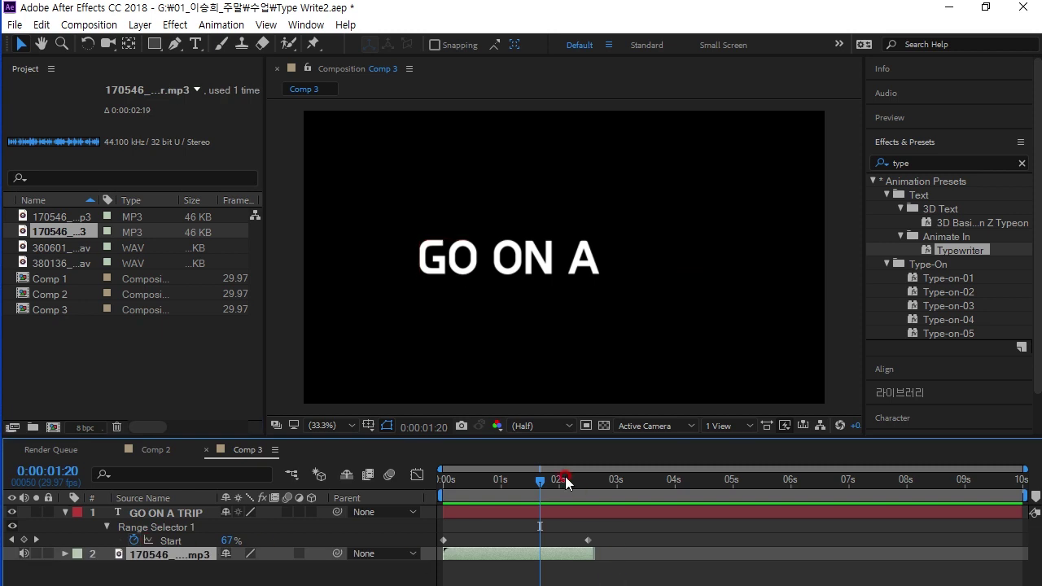
Step: Preview Comp 3 from 0:00:00:00 to check the typing animation against the MP3 typewriter sound
{"action": "left_click", "coordinate": [588, 541]}
{"action": "left_click_drag", "start_coordinate": [539, 485], "coordinate": [439, 482]}
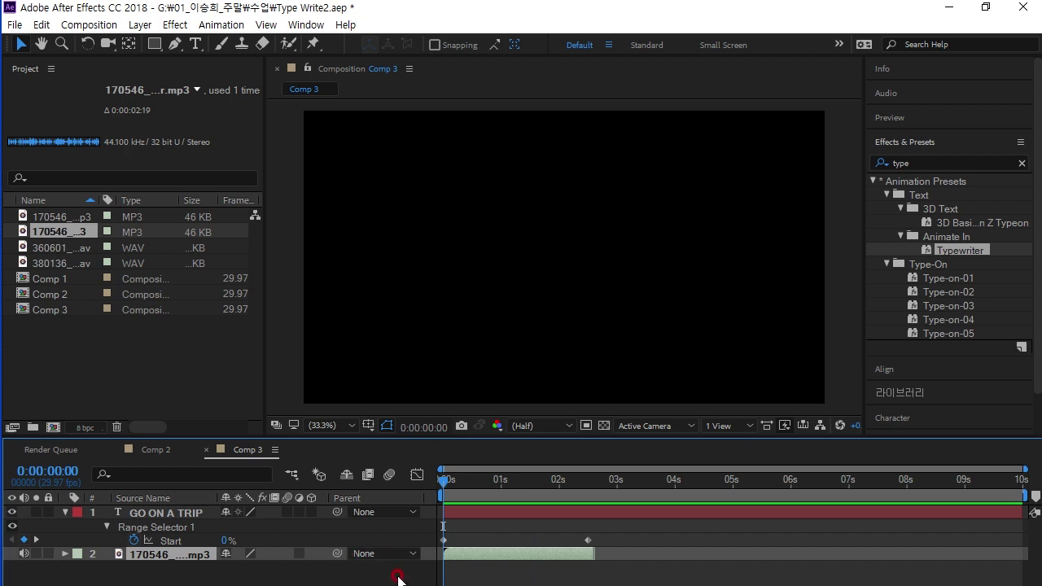
{"action": "key", "text": "space"}
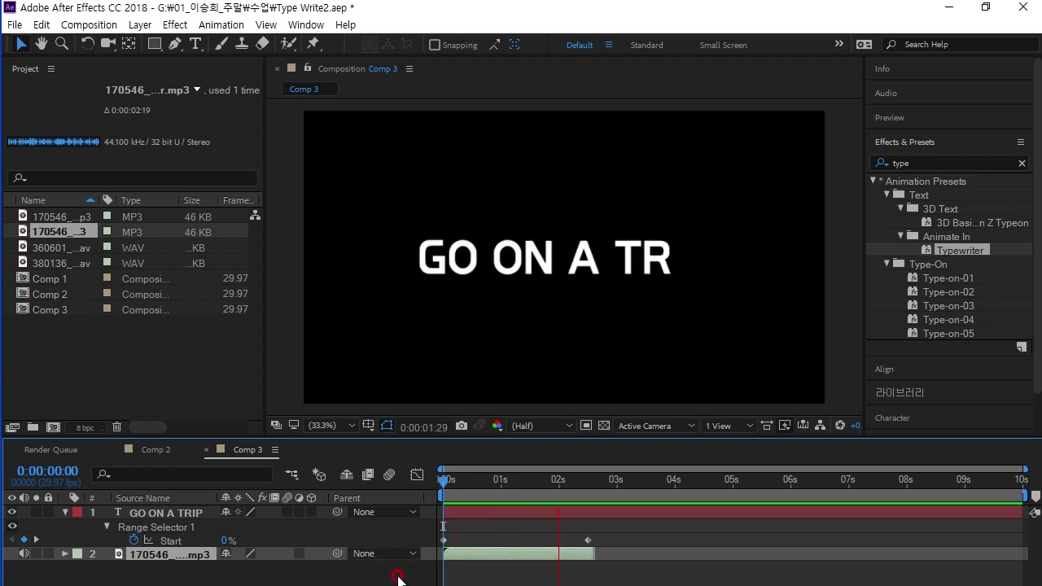
{"action": "key", "text": "space"}
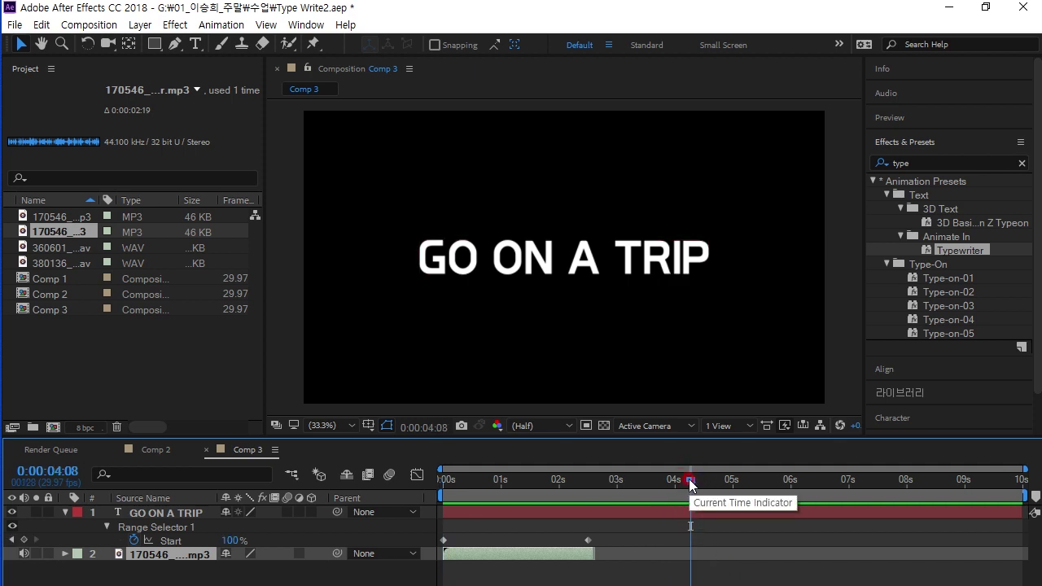
Step: Try moving the text layer's ending Range Selector Start keyframe to 0:00:02:01
{"action": "left_click_drag", "start_coordinate": [689, 484], "coordinate": [558, 491]}
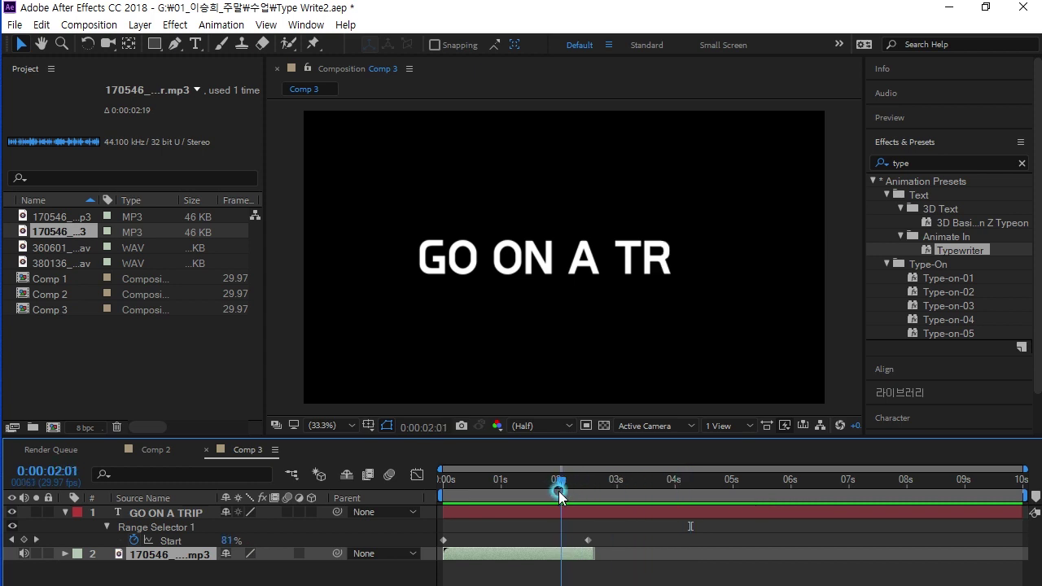
{"action": "left_click", "coordinate": [570, 526]}
{"action": "left_click", "coordinate": [587, 541]}
{"action": "left_click_drag", "start_coordinate": [588, 541], "coordinate": [566, 572]}
{"action": "left_click", "coordinate": [553, 554]}
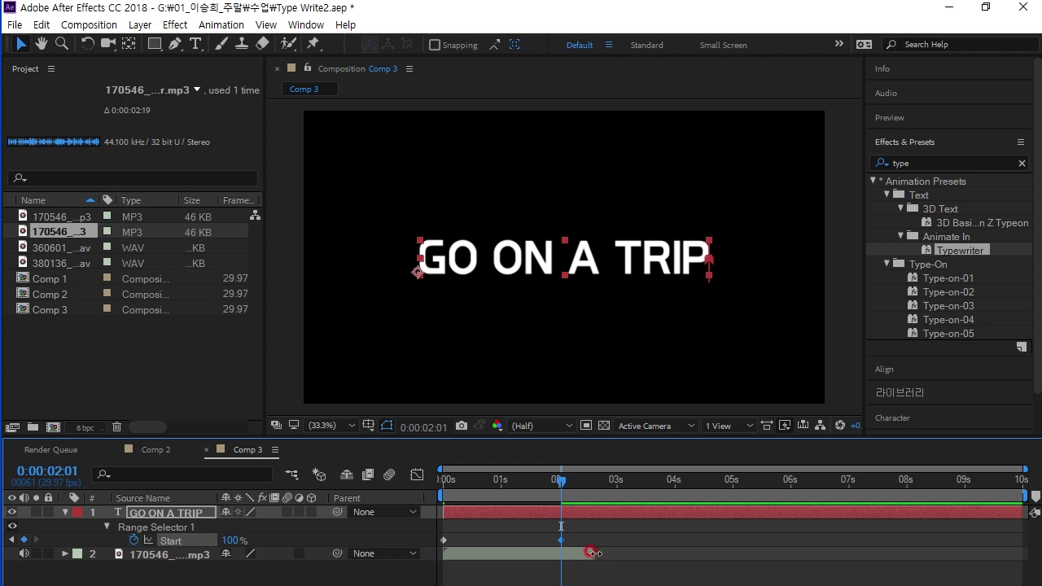
Step: Move the text layer's ending Start keyframe into line with the end of the typewriter sound layer
{"action": "mouse_move", "coordinate": [563, 541]}
{"action": "left_mouse_down"}
{"action": "mouse_move", "coordinate": [649, 540]}
{"action": "mouse_move", "coordinate": [594, 543]}
{"action": "mouse_move", "coordinate": [592, 554]}
{"action": "left_mouse_up"}
{"action": "left_click", "coordinate": [637, 554]}
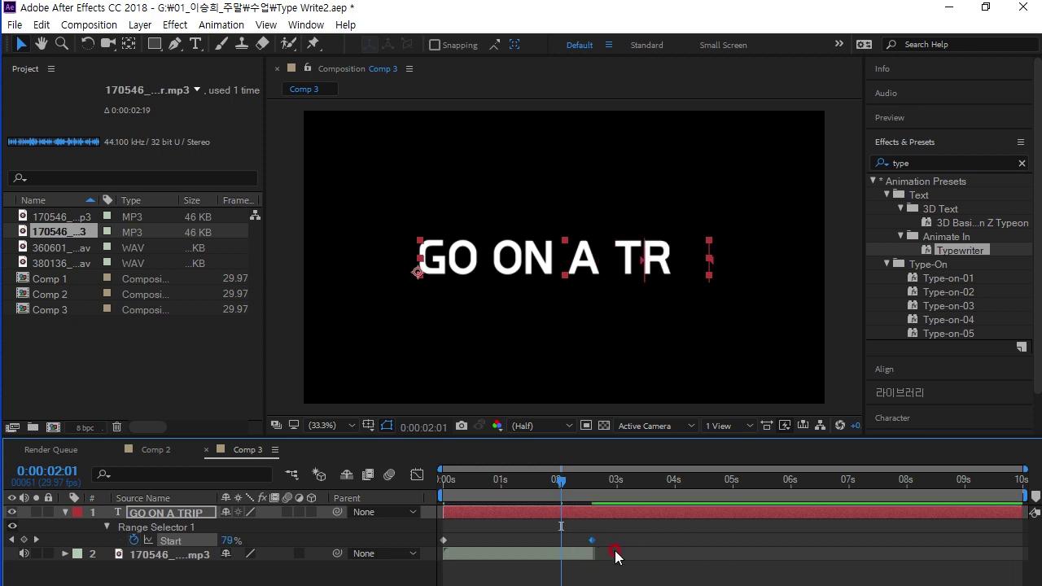
{"action": "left_click", "coordinate": [604, 579]}
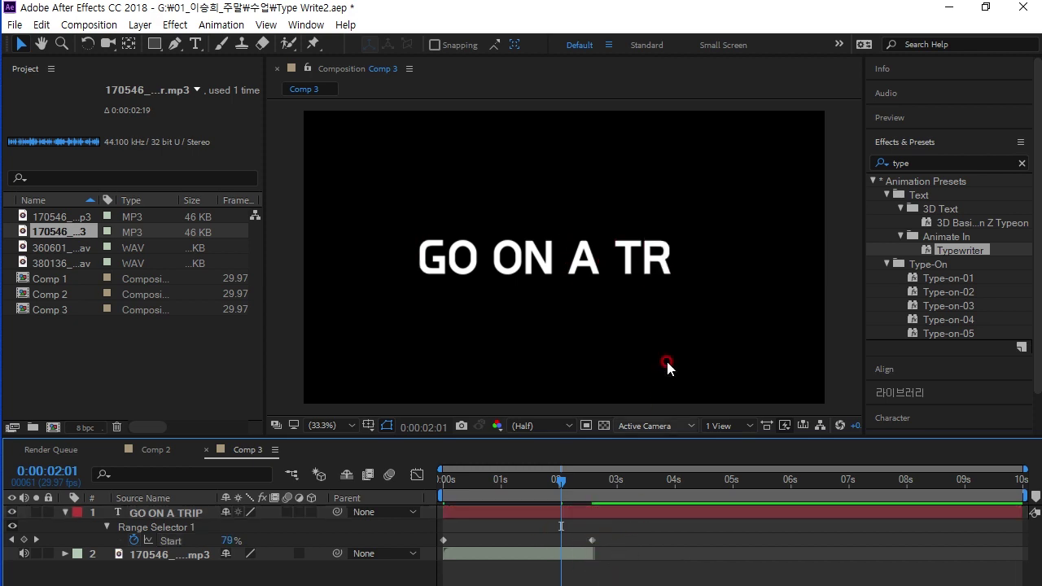
{"action": "left_click", "coordinate": [670, 480]}
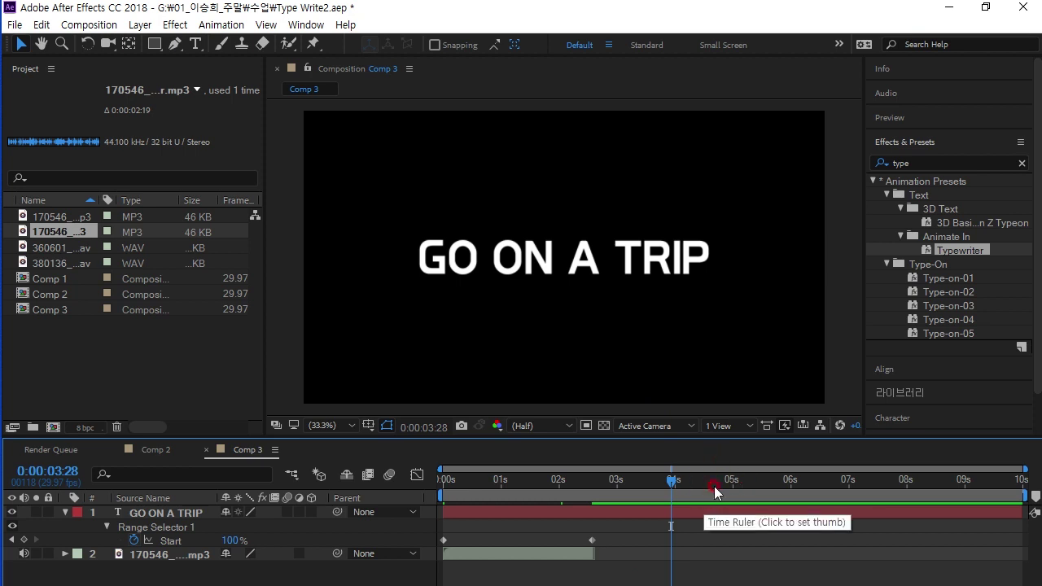
Step: Add Comp 3 to the render queue and set its output module format to QuickTime
{"action": "key", "text": "ctrl+m"}
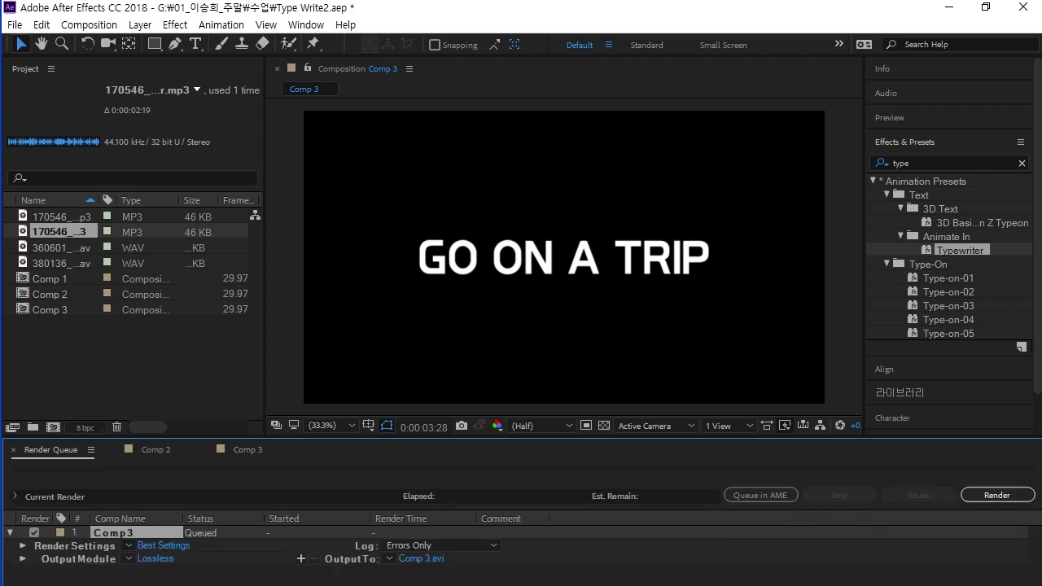
{"action": "left_click", "coordinate": [156, 559]}
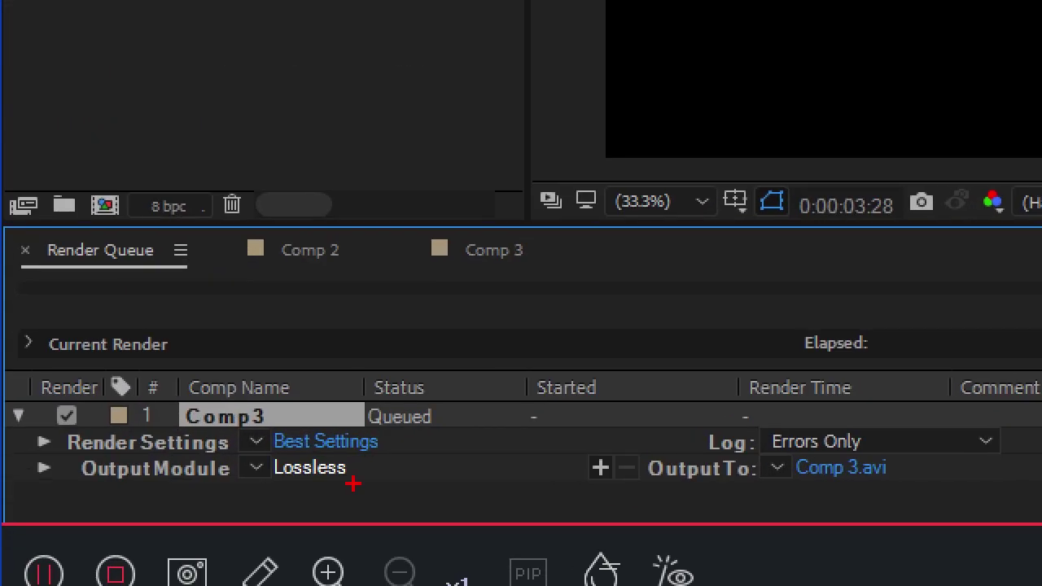
{"action": "mouse_move", "coordinate": [183, 568]}
{"action": "left_mouse_down"}
{"action": "mouse_move", "coordinate": [143, 570]}
{"action": "mouse_move", "coordinate": [173, 578]}
{"action": "left_mouse_up"}
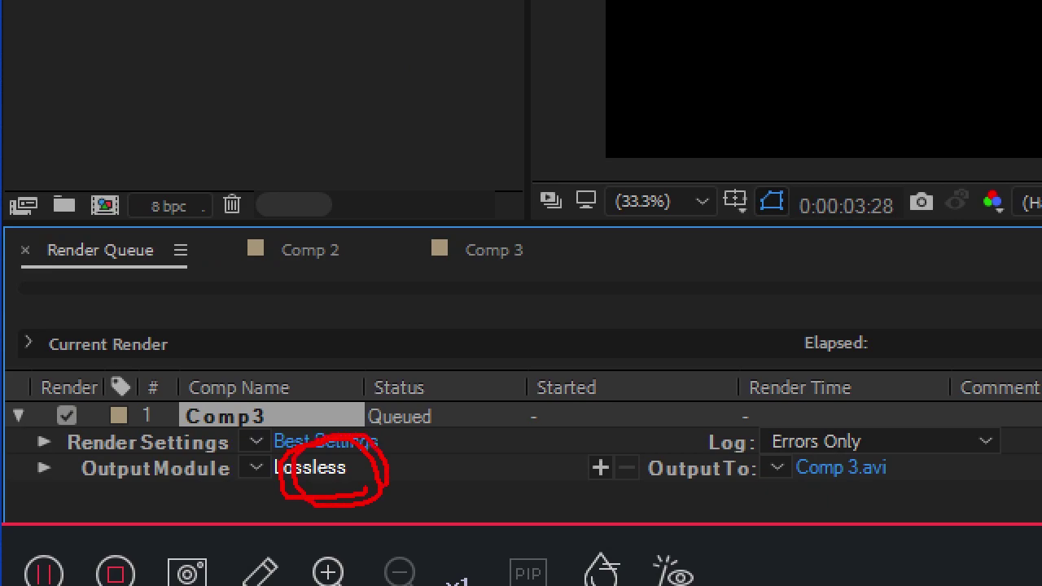
{"action": "left_click", "coordinate": [310, 467]}
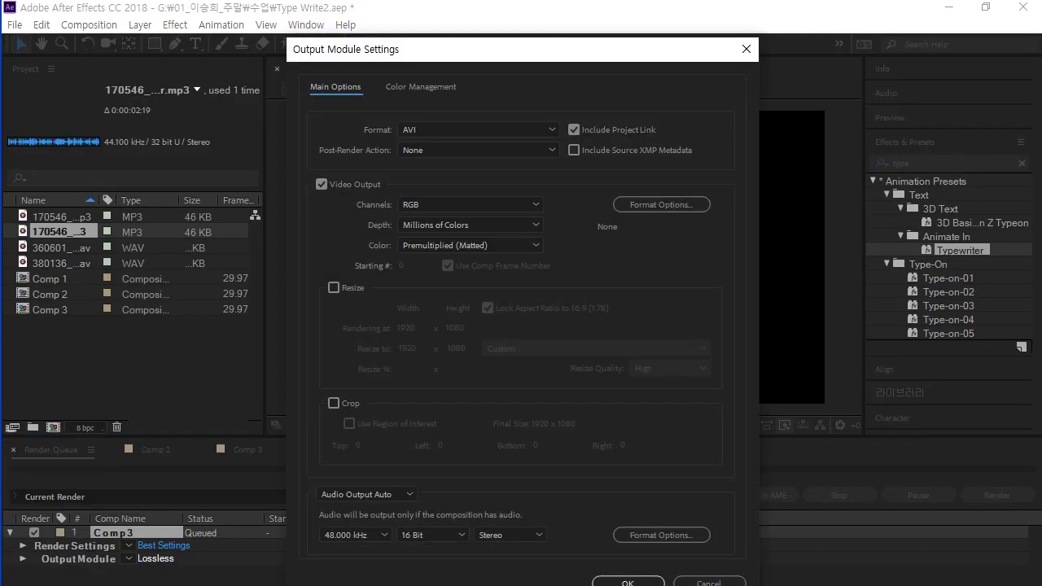
{"action": "left_click", "coordinate": [479, 129]}
{"action": "left_click", "coordinate": [448, 310]}
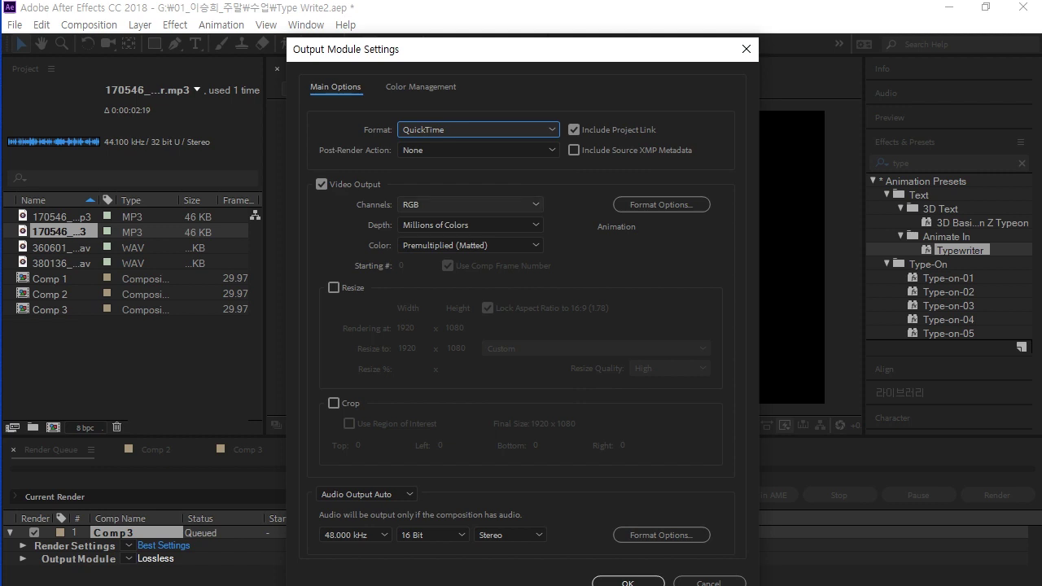
Step: Set the output module's video channels to RGB + Alpha and apply the output settings
{"action": "left_click", "coordinate": [470, 204]}
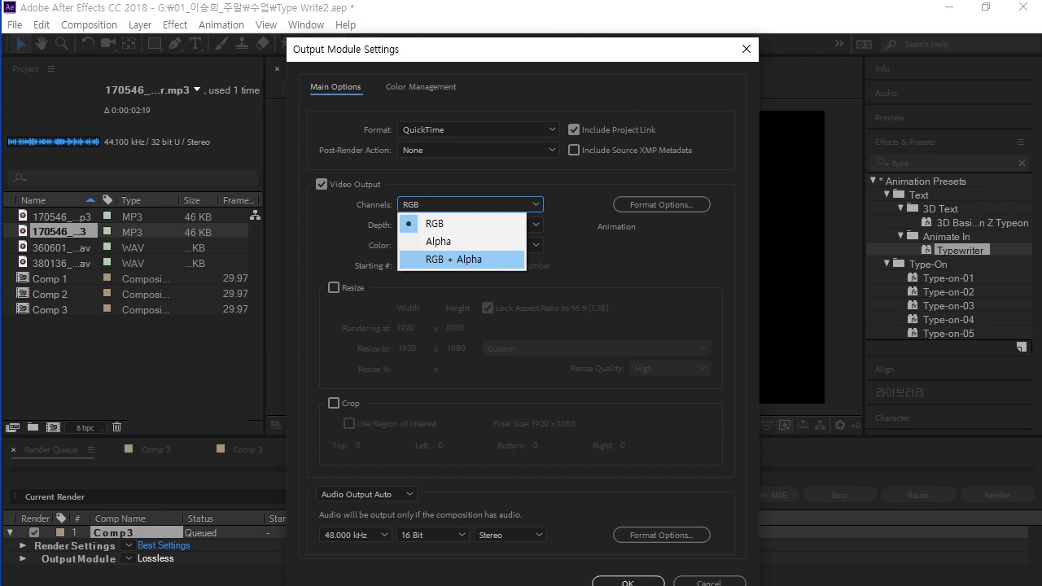
{"action": "left_click", "coordinate": [461, 259]}
{"action": "key", "text": "ctrl+1"}
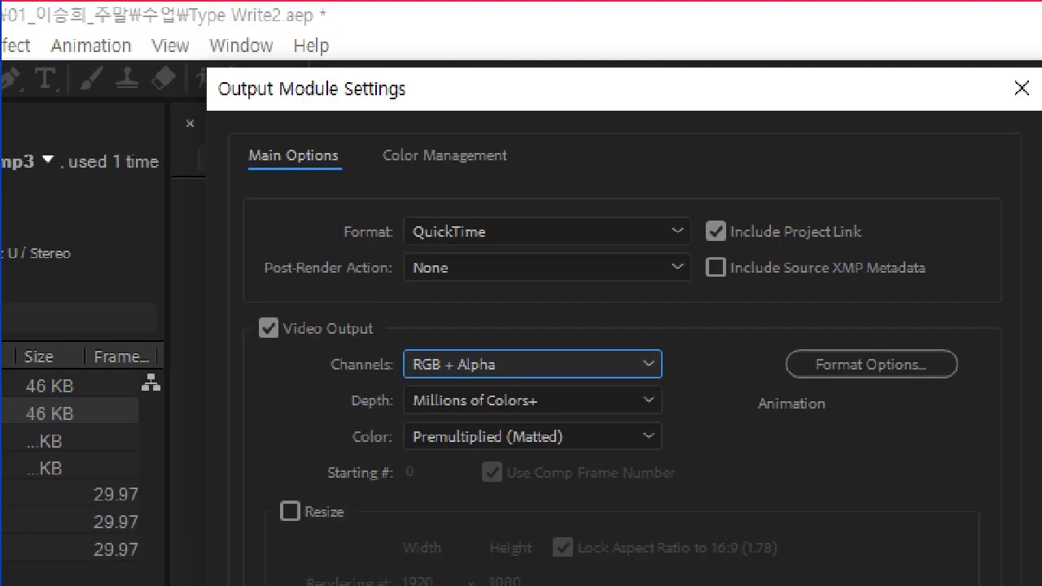
{"action": "left_click", "coordinate": [494, 263]}
{"action": "mouse_move", "coordinate": [478, 254]}
{"action": "left_mouse_down"}
{"action": "mouse_move", "coordinate": [393, 238]}
{"action": "mouse_move", "coordinate": [468, 218]}
{"action": "mouse_move", "coordinate": [481, 257]}
{"action": "left_mouse_up"}
{"action": "mouse_move", "coordinate": [507, 423]}
{"action": "left_mouse_down"}
{"action": "mouse_move", "coordinate": [443, 428]}
{"action": "mouse_move", "coordinate": [393, 380]}
{"action": "mouse_move", "coordinate": [495, 386]}
{"action": "mouse_move", "coordinate": [500, 440]}
{"action": "left_mouse_up"}
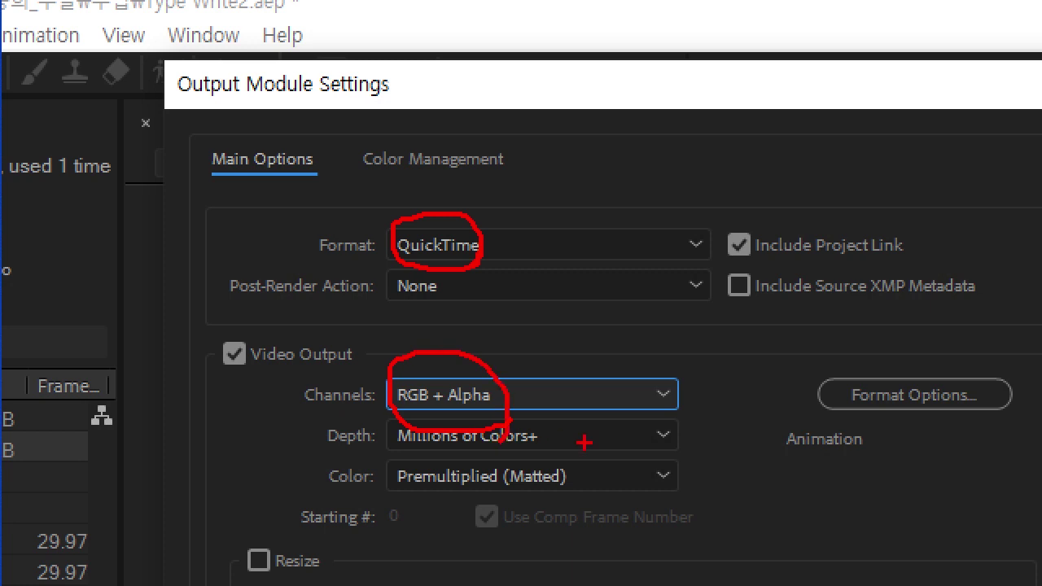
{"action": "key", "text": "Escape"}
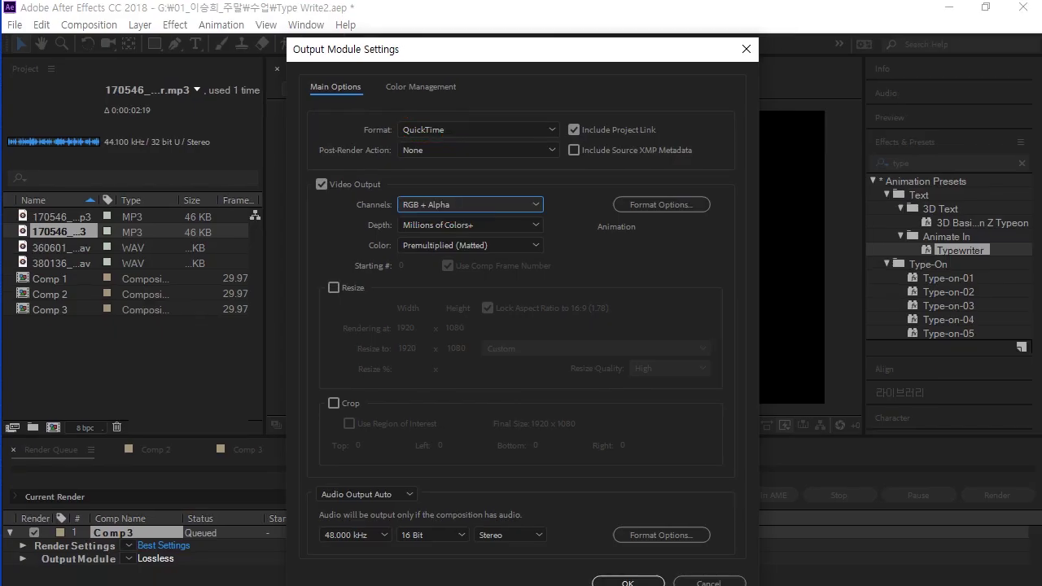
{"action": "left_click", "coordinate": [628, 583]}
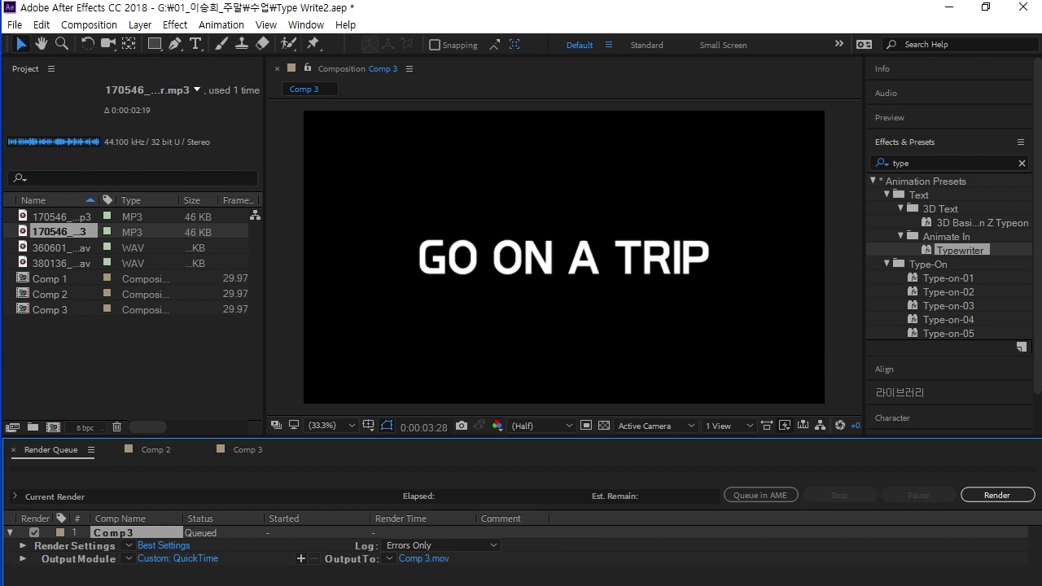
Step: Set the output movie's file name to go on a trip3.mov and render Comp 3
{"action": "left_click", "coordinate": [424, 559]}
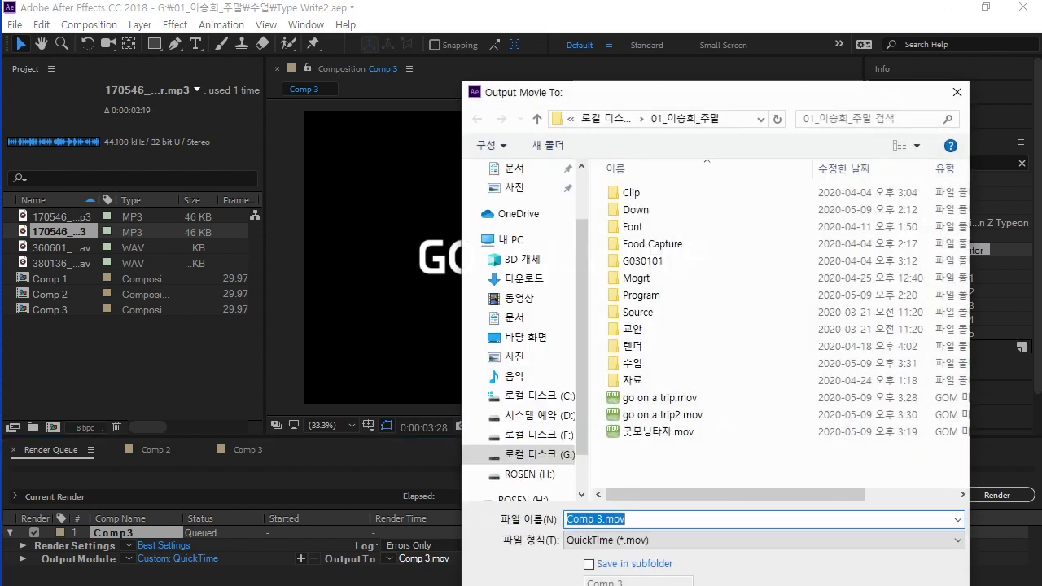
{"action": "left_click", "coordinate": [662, 415]}
{"action": "left_click", "coordinate": [568, 520]}
{"action": "left_click", "coordinate": [625, 520]}
{"action": "left_click", "coordinate": [626, 520]}
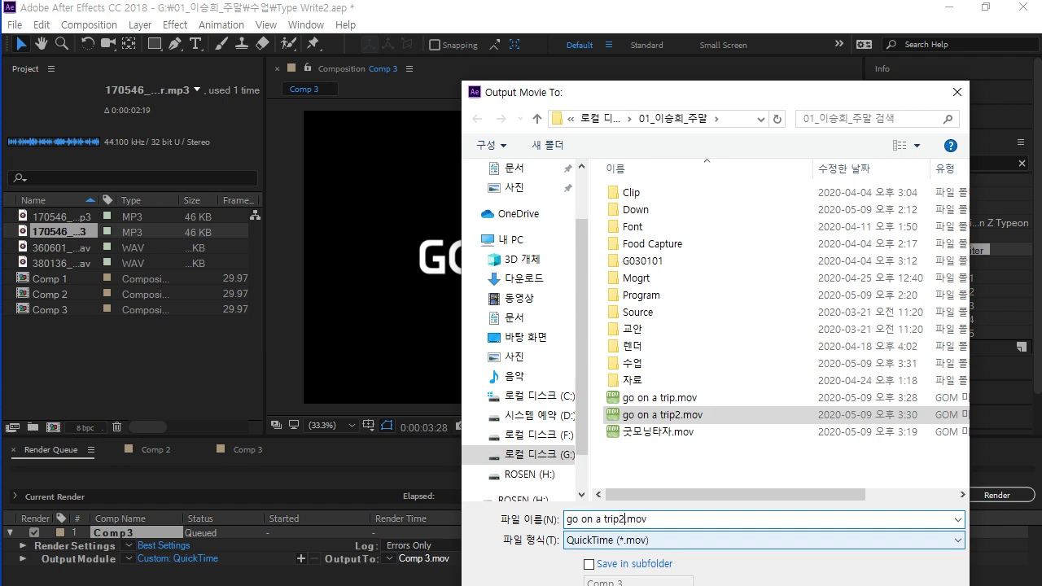
{"action": "key", "text": "BackSpace"}
{"action": "type", "text": "3"}
{"action": "left_click_drag", "start_coordinate": [733, 92], "coordinate": [606, 36]}
{"action": "key", "text": "Return"}
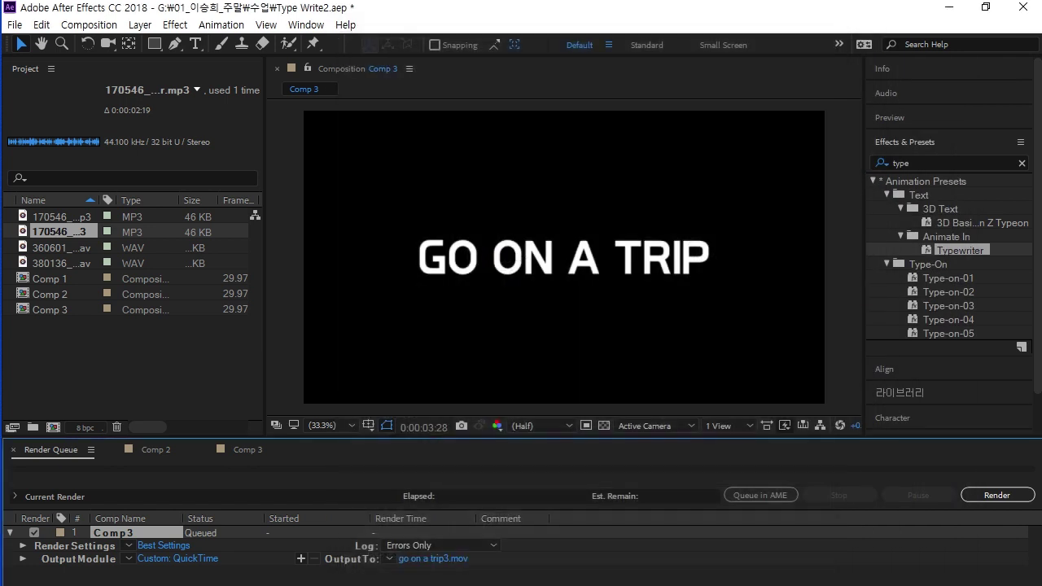
{"action": "mouse_move", "coordinate": [1014, 505]}
{"action": "left_mouse_down"}
{"action": "mouse_move", "coordinate": [946, 468]}
{"action": "mouse_move", "coordinate": [951, 498]}
{"action": "mouse_move", "coordinate": [1027, 489]}
{"action": "mouse_move", "coordinate": [1014, 461]}
{"action": "left_mouse_up"}
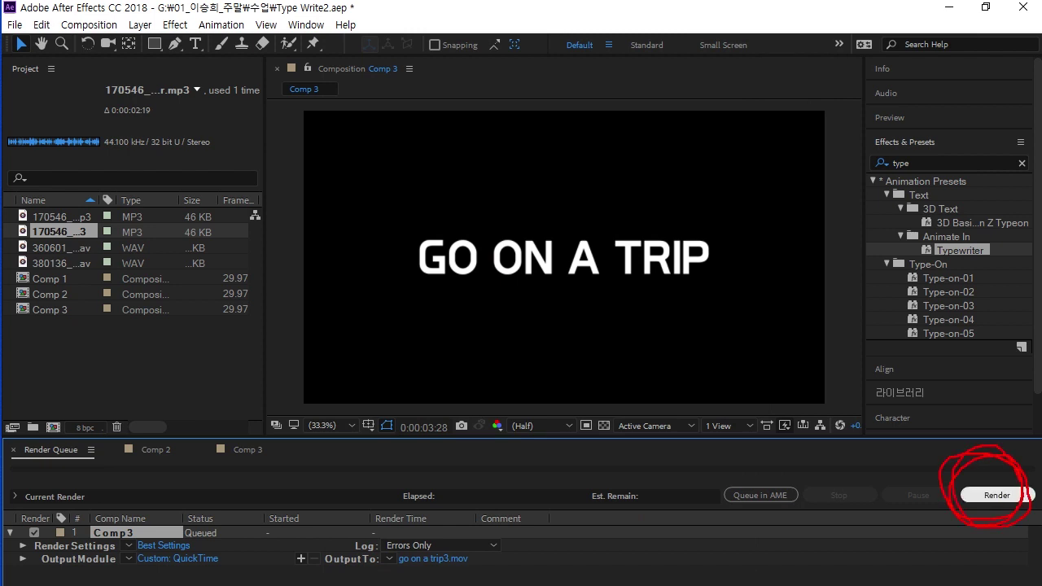
{"action": "left_click", "coordinate": [996, 495]}
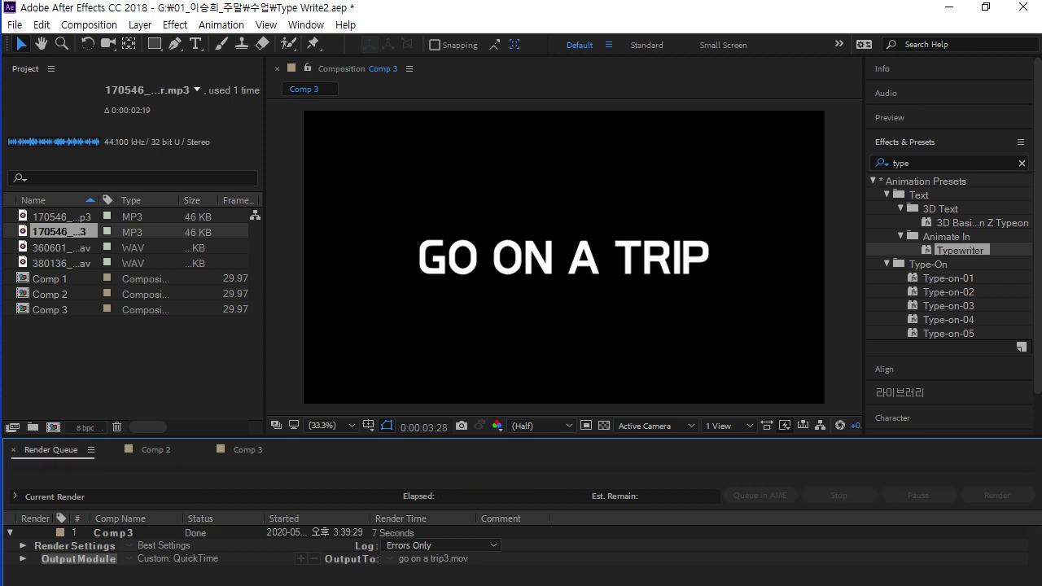
Step: Switch to Premiere Pro, delete the go on a trip2.mov clip from Sequence 01, and return to the sequence start
{"action": "left_click", "coordinate": [949, 8]}
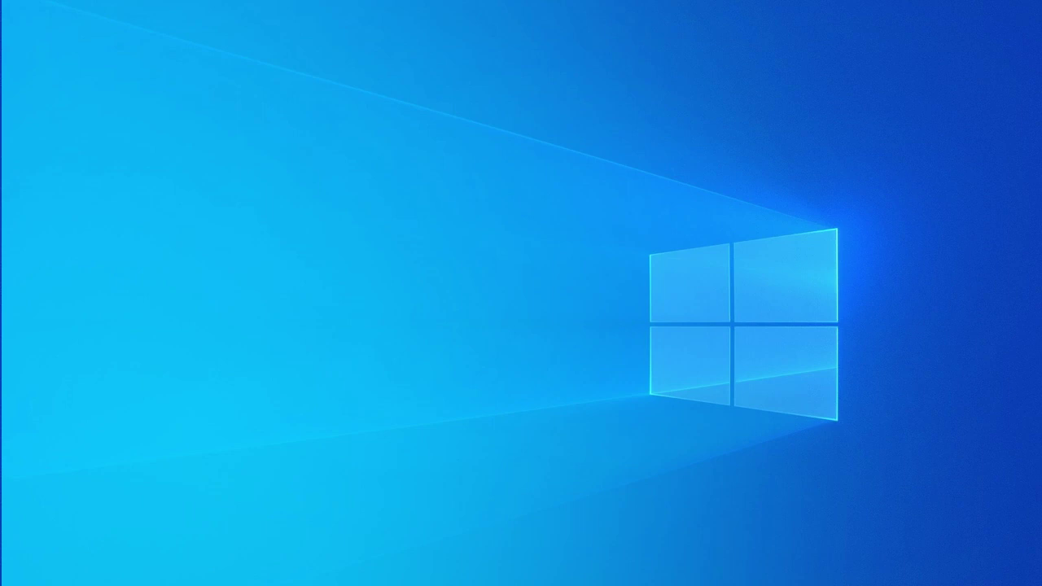
{"action": "key", "text": "alt+Tab"}
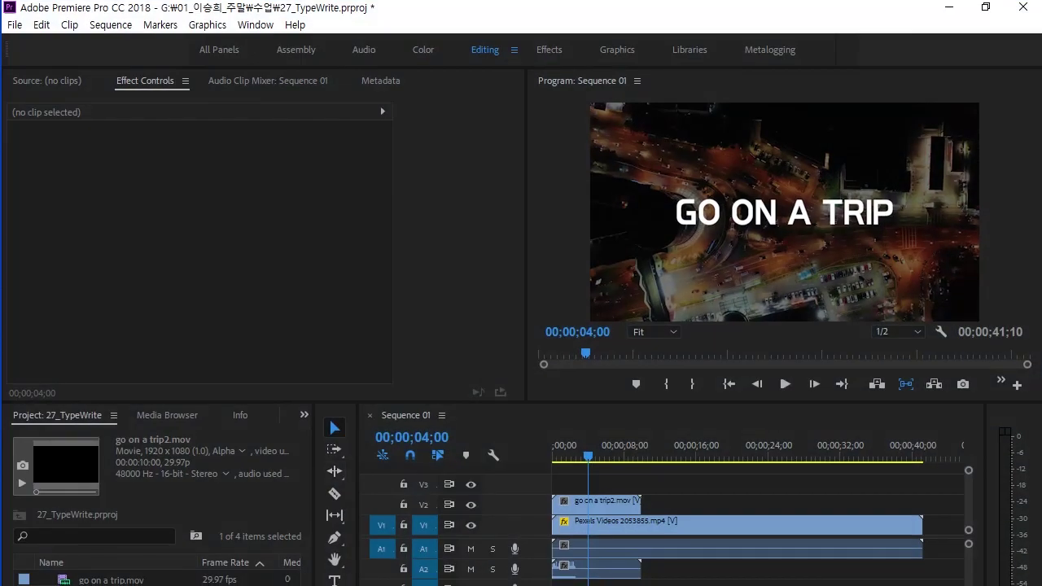
{"action": "left_click_drag", "start_coordinate": [651, 403], "coordinate": [652, 323]}
{"action": "left_click", "coordinate": [617, 465]}
{"action": "key", "text": "Delete"}
{"action": "key", "text": "Home"}
Step: Import the rendered file go on a trip3.mov into the 27_TypeWrite project
{"action": "left_click", "coordinate": [296, 539]}
{"action": "left_click", "coordinate": [162, 577]}
{"action": "key", "text": "ctrl+i"}
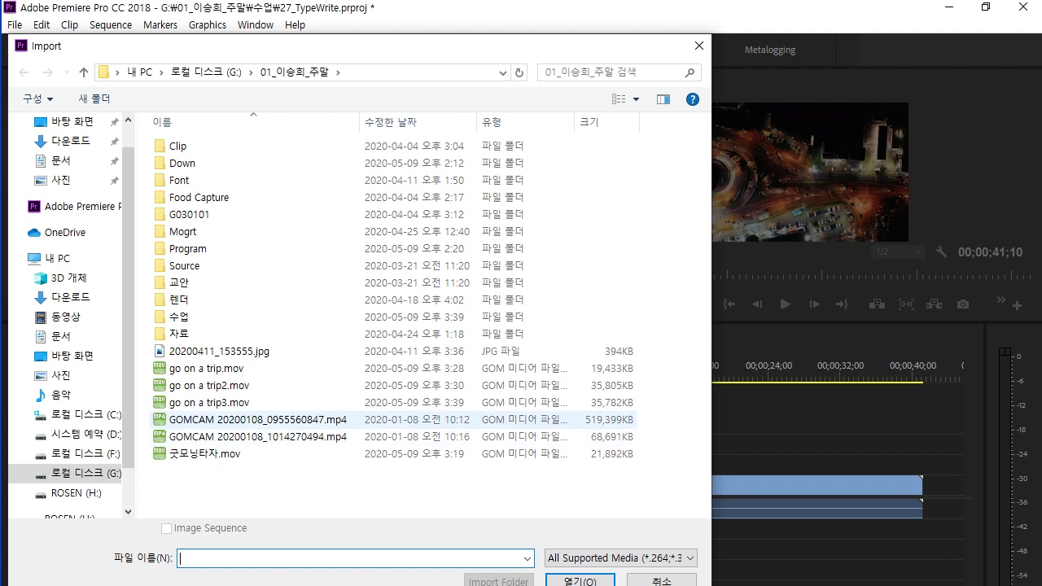
{"action": "left_click", "coordinate": [209, 403]}
{"action": "key", "text": "Return"}
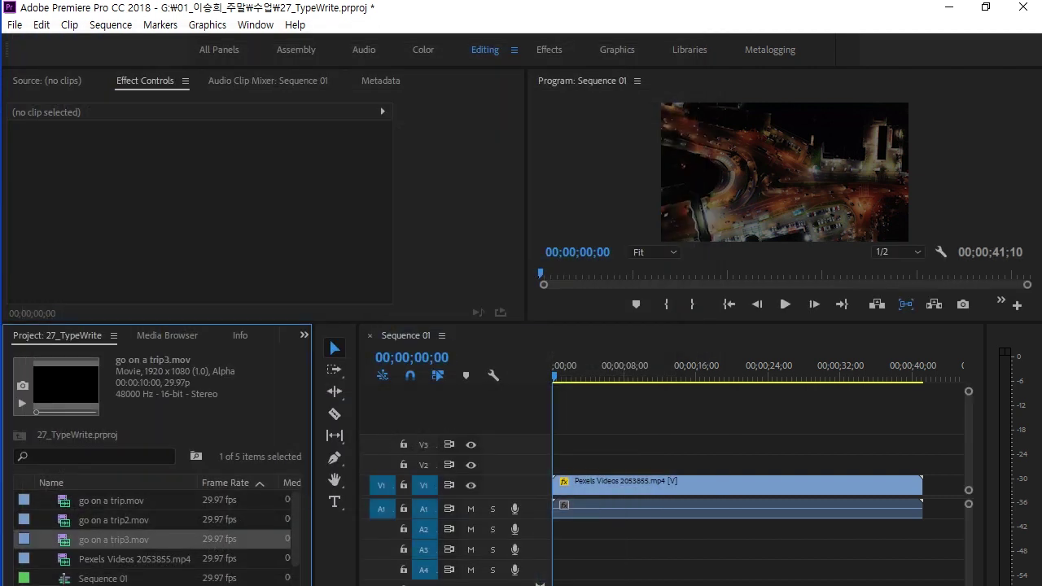
Step: Place go on a trip3.mov on V2 above the Pexels video at 00;00;00;00 and play the sequence
{"action": "left_click_drag", "start_coordinate": [113, 540], "coordinate": [555, 466]}
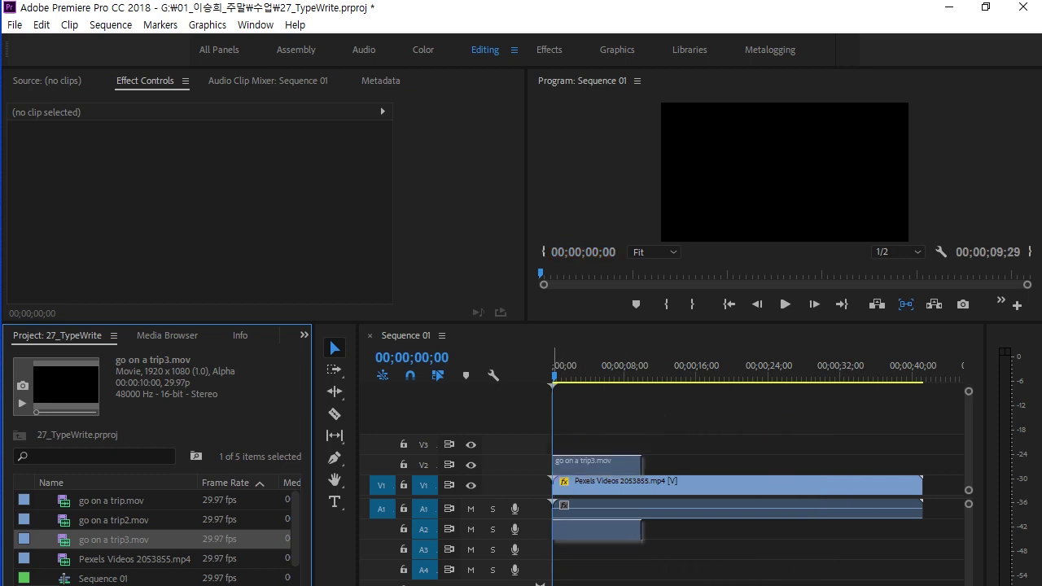
{"action": "left_click_drag", "start_coordinate": [526, 323], "coordinate": [519, 398]}
{"action": "key", "text": "space"}
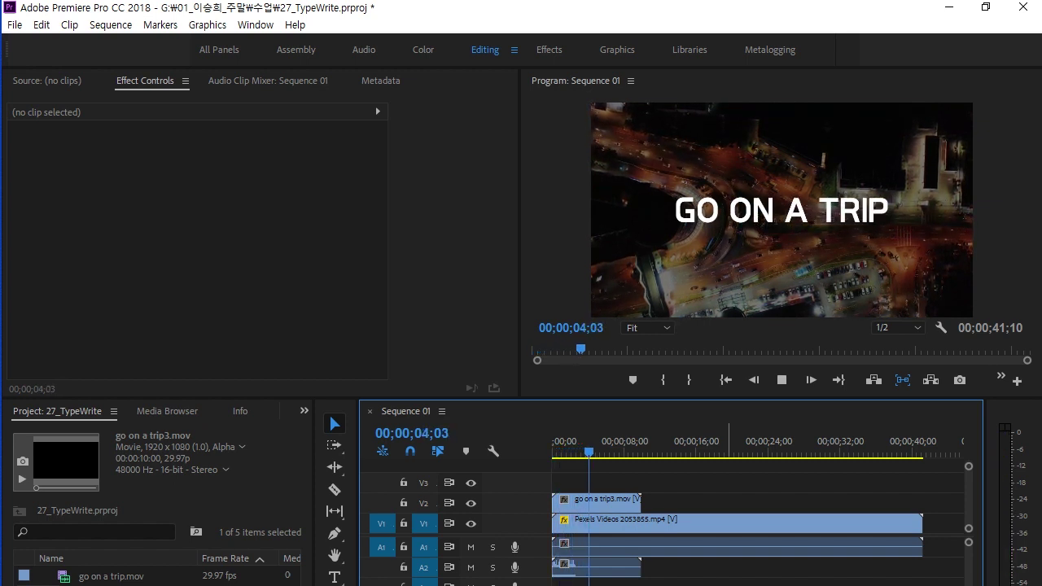
Step: Stop playback, delete the go on a trip3.mov clip from Sequence 01, and return to the sequence start
{"action": "key", "text": "space"}
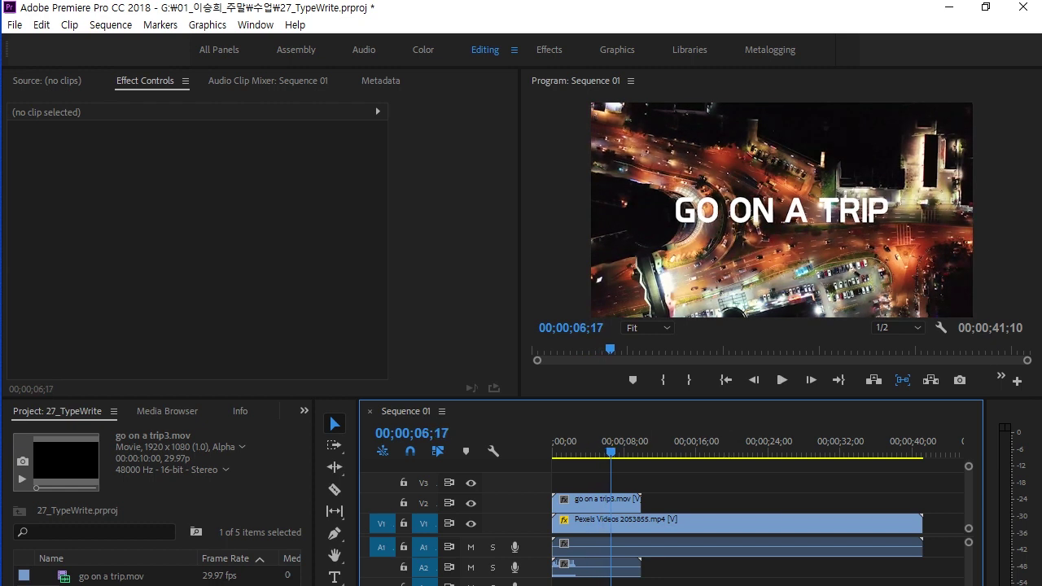
{"action": "left_click_drag", "start_coordinate": [561, 398], "coordinate": [562, 329]}
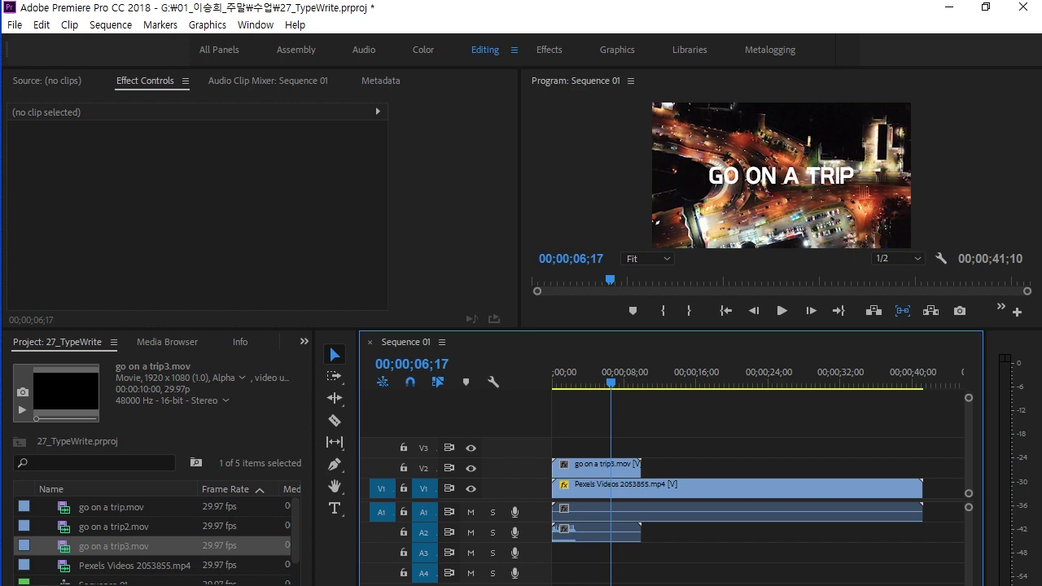
{"action": "left_click_drag", "start_coordinate": [295, 531], "coordinate": [296, 556]}
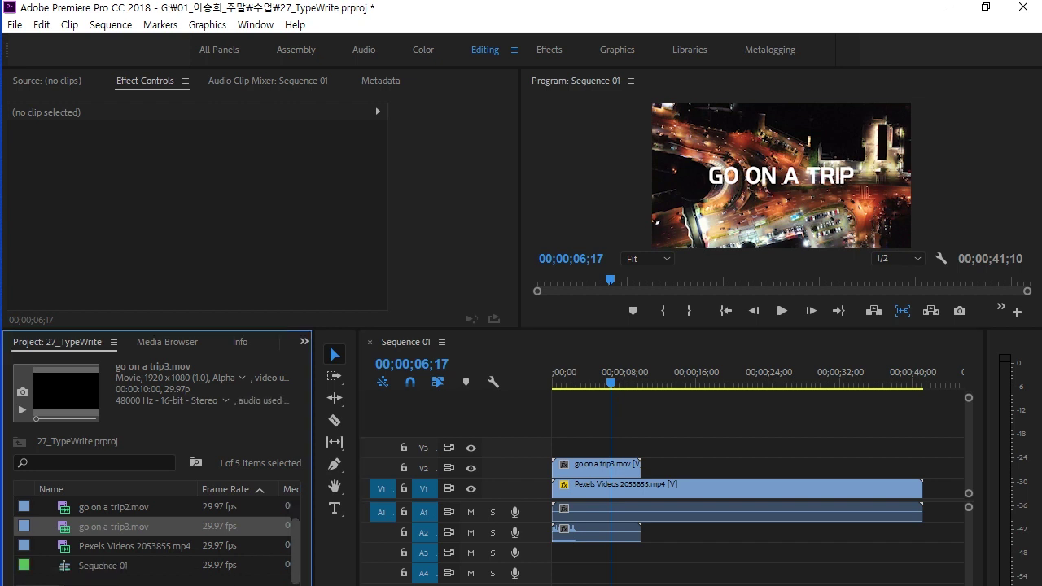
{"action": "left_click", "coordinate": [163, 580]}
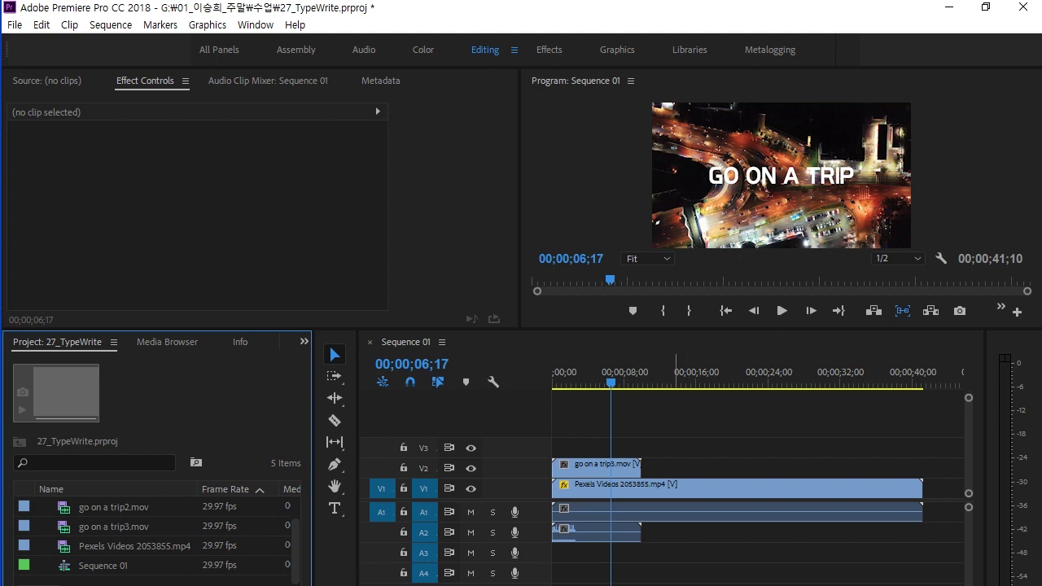
{"action": "left_click", "coordinate": [677, 489]}
{"action": "left_click", "coordinate": [628, 469]}
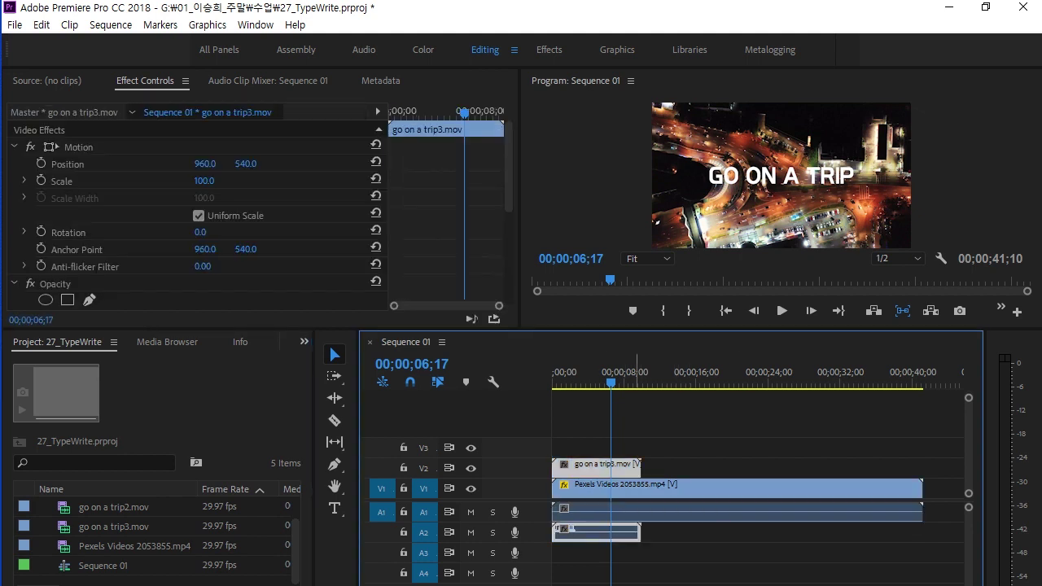
{"action": "key", "text": "Delete"}
{"action": "key", "text": "Home"}
{"action": "left_click_drag", "start_coordinate": [564, 329], "coordinate": [563, 396]}
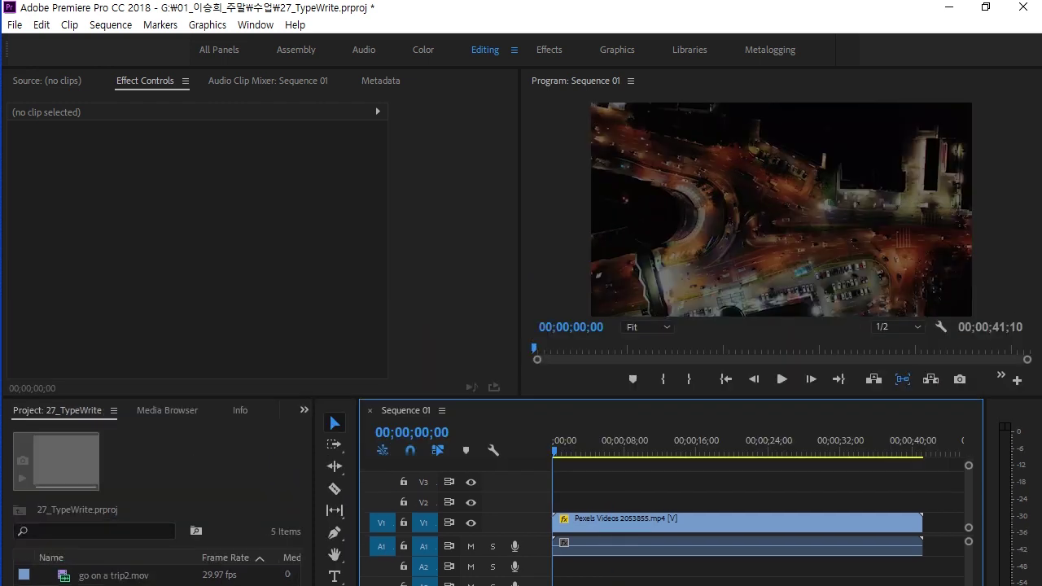
Step: Replace the Pexels Videos 2053855.mp4 clip in Sequence 01 with a linked After Effects composition
{"action": "left_click", "coordinate": [596, 523]}
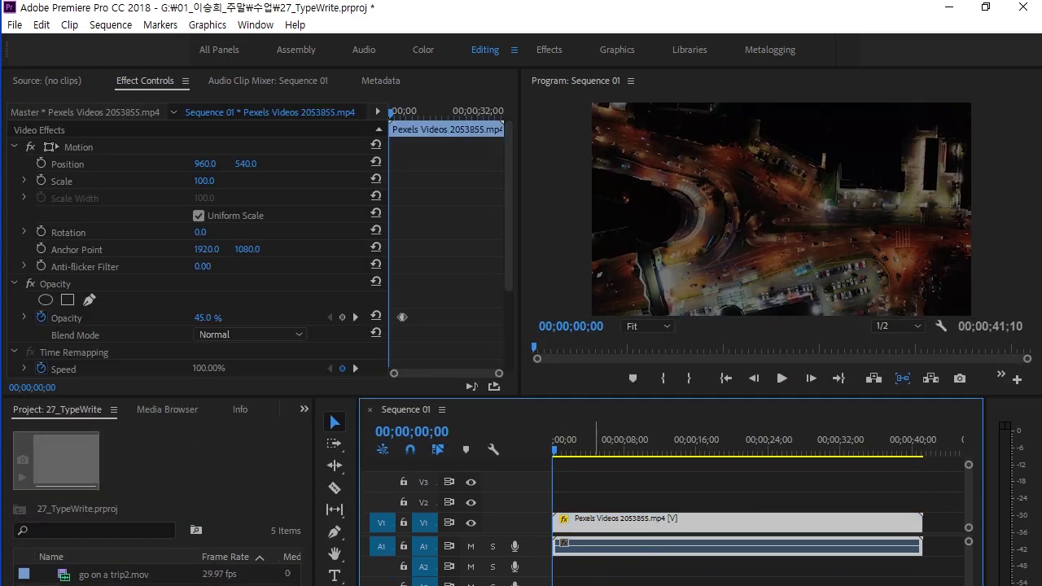
{"action": "key", "text": "ctrl+1"}
{"action": "left_click", "coordinate": [524, 395]}
{"action": "mouse_move", "coordinate": [522, 429]}
{"action": "left_mouse_down"}
{"action": "mouse_move", "coordinate": [578, 415]}
{"action": "mouse_move", "coordinate": [564, 465]}
{"action": "left_mouse_up"}
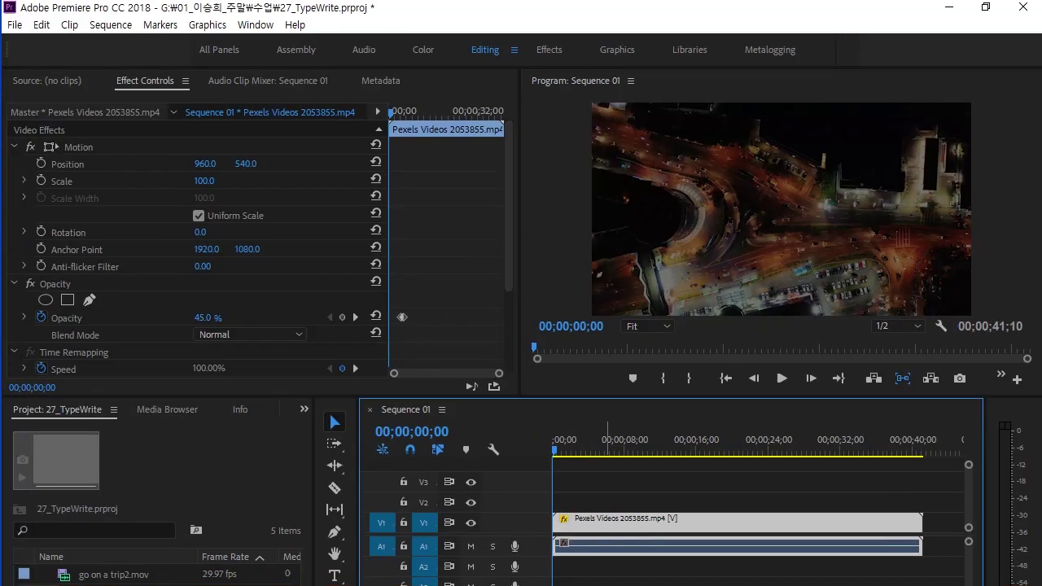
{"action": "right_click", "coordinate": [606, 524]}
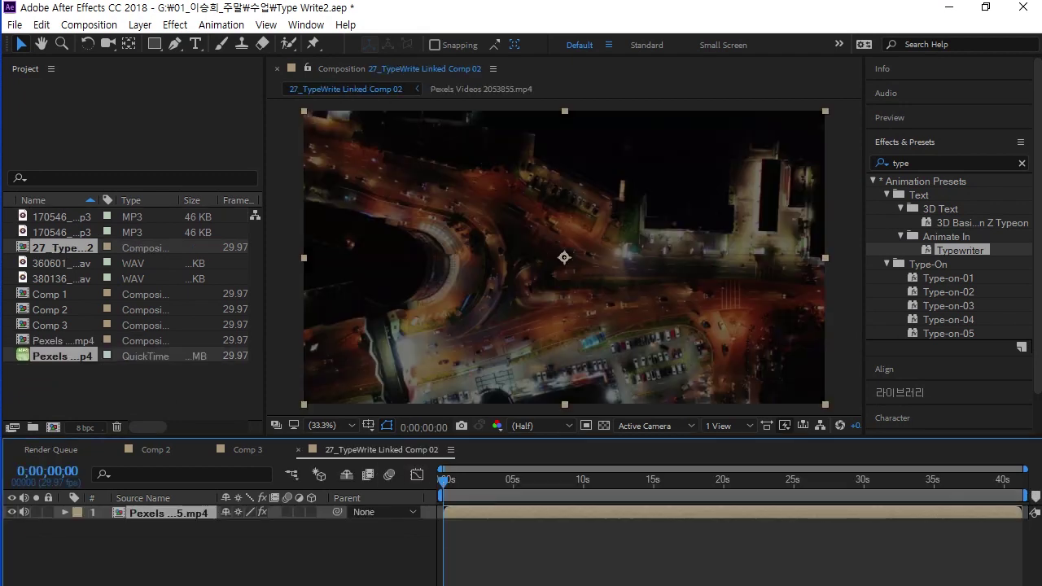
Step: In After Effects, add a text layer reading GO ON A TRIP to 27_TypeWrite Linked Comp 02
{"action": "key", "text": "ctrl+t"}
{"action": "key", "text": "ctrl+t"}
{"action": "left_click", "coordinate": [456, 261]}
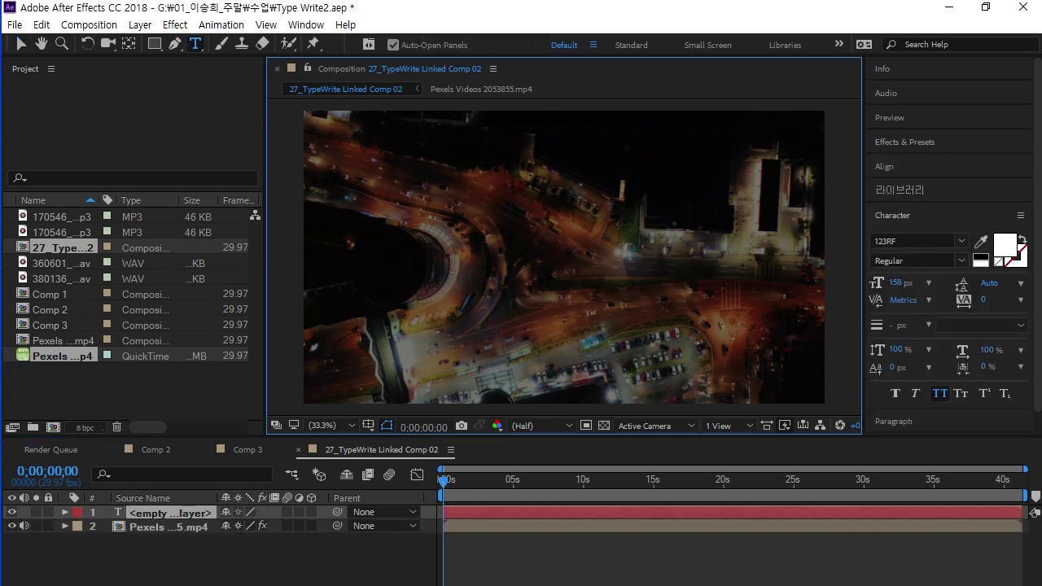
{"action": "type", "text": "GO"}
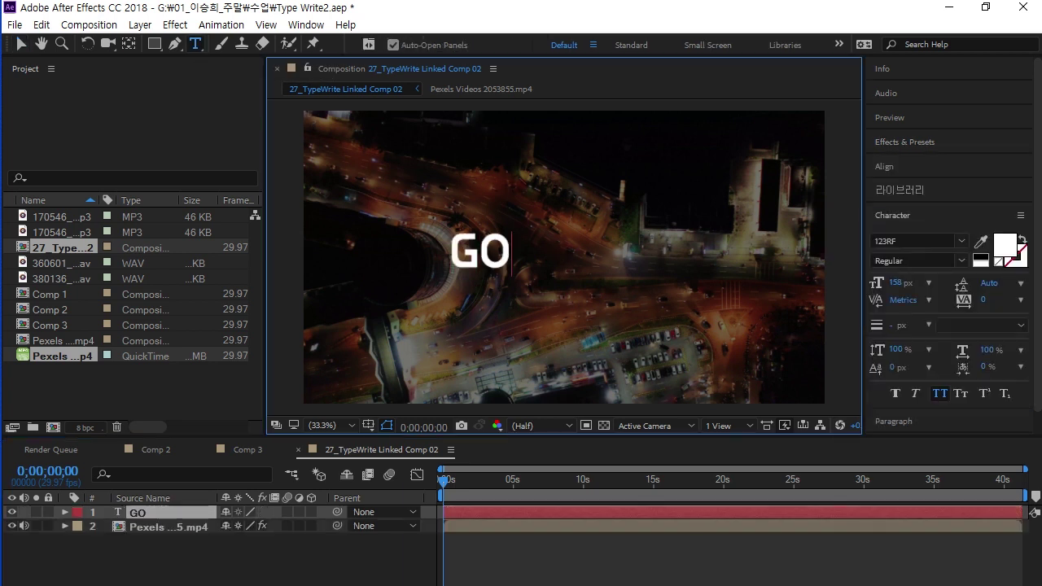
{"action": "type", "text": " ON A TRIP"}
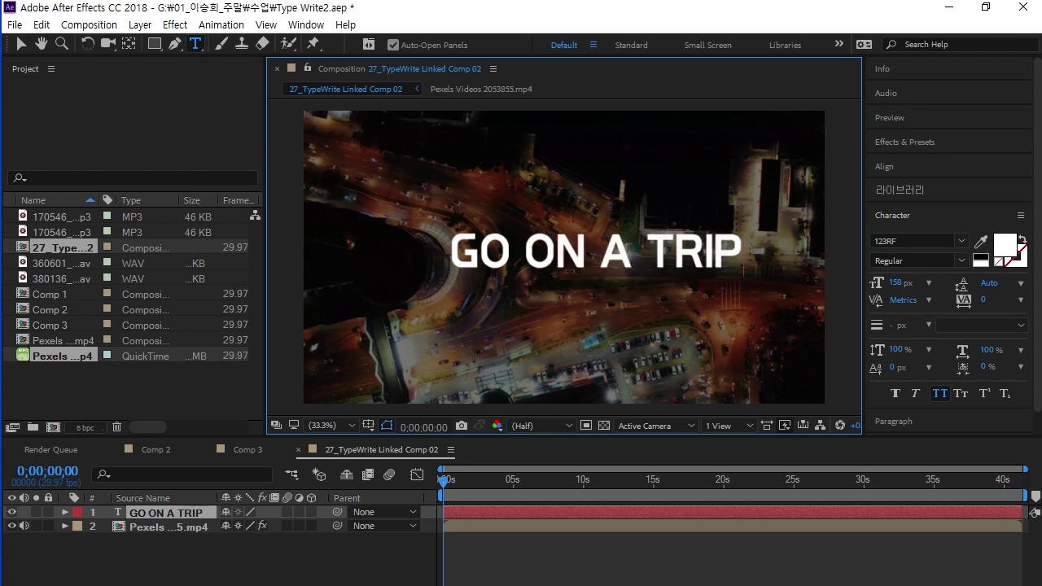
{"action": "left_click", "coordinate": [22, 44]}
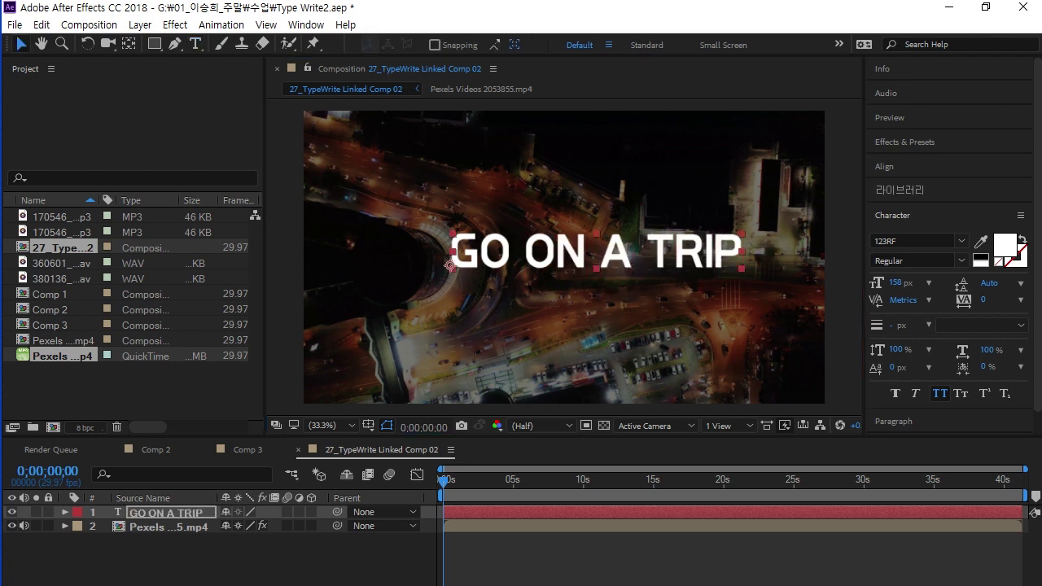
Step: Center the GO ON A TRIP title horizontally in the composition and place it at mid-height
{"action": "left_click_drag", "start_coordinate": [596, 253], "coordinate": [577, 269]}
{"action": "left_click_drag", "start_coordinate": [432, 283], "coordinate": [433, 280]}
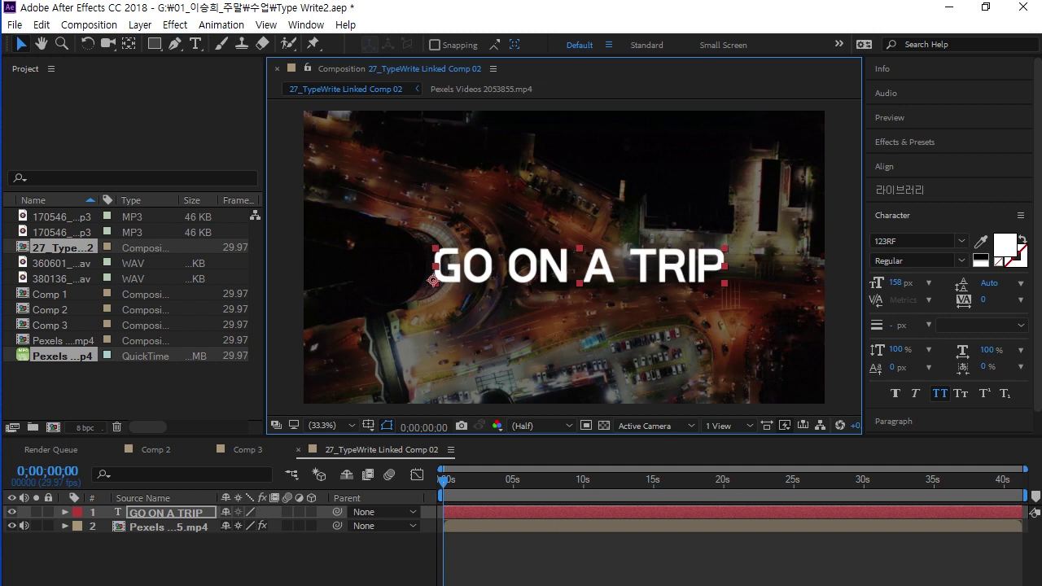
{"action": "left_click", "coordinate": [885, 167]}
{"action": "left_click", "coordinate": [910, 207]}
{"action": "left_click_drag", "start_coordinate": [417, 280], "coordinate": [417, 272]}
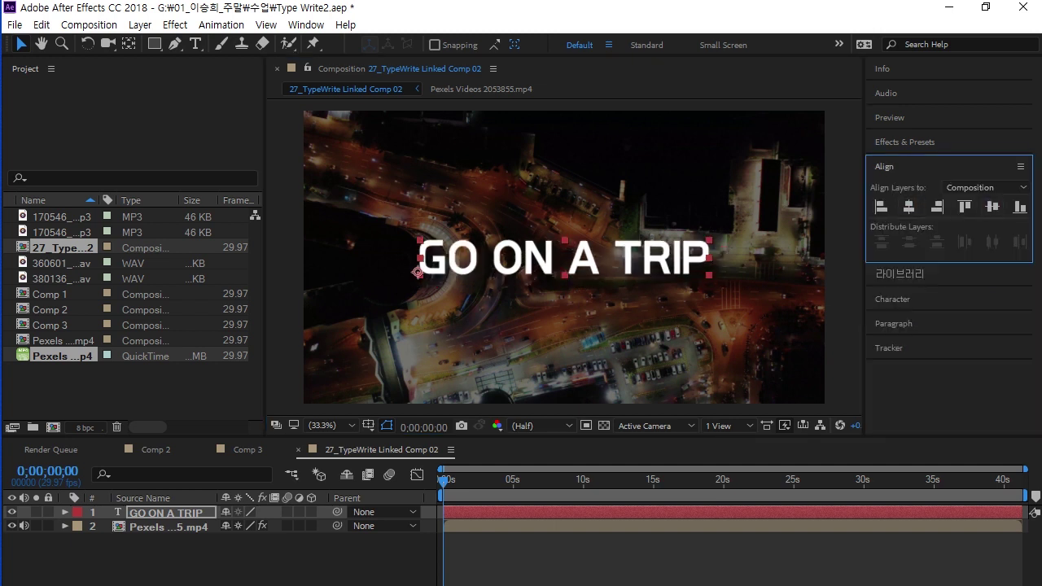
Step: Apply the Typewriter animation preset to the GO ON A TRIP text layer at 0;00;00;00
{"action": "key", "text": "ctrl+5"}
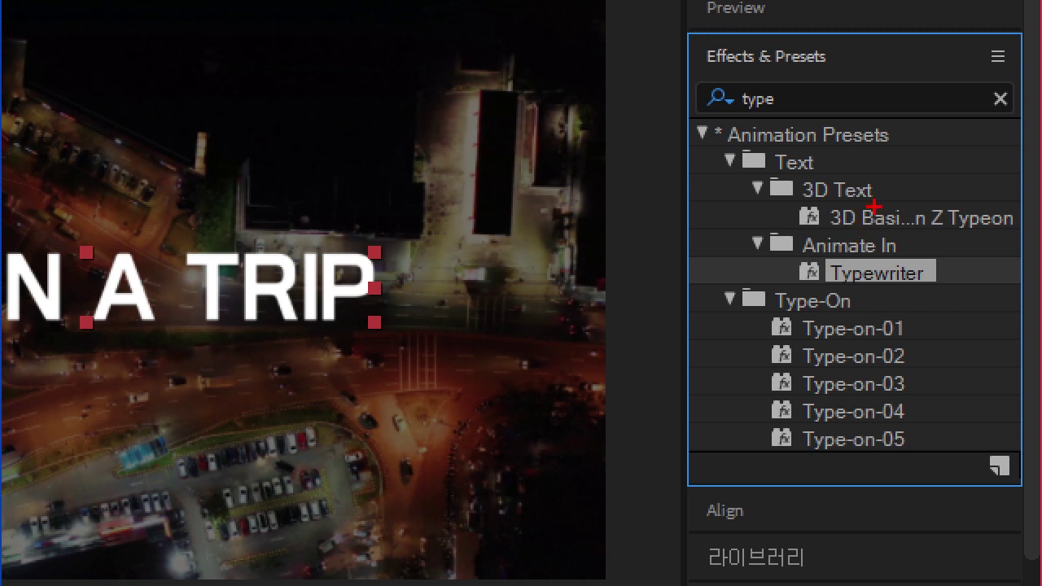
{"action": "mouse_move", "coordinate": [780, 118]}
{"action": "left_mouse_down"}
{"action": "mouse_move", "coordinate": [709, 79]}
{"action": "mouse_move", "coordinate": [783, 96]}
{"action": "left_mouse_up"}
{"action": "mouse_move", "coordinate": [803, 260]}
{"action": "left_mouse_down"}
{"action": "mouse_move", "coordinate": [808, 293]}
{"action": "mouse_move", "coordinate": [935, 300]}
{"action": "mouse_move", "coordinate": [923, 237]}
{"action": "mouse_move", "coordinate": [808, 248]}
{"action": "left_mouse_up"}
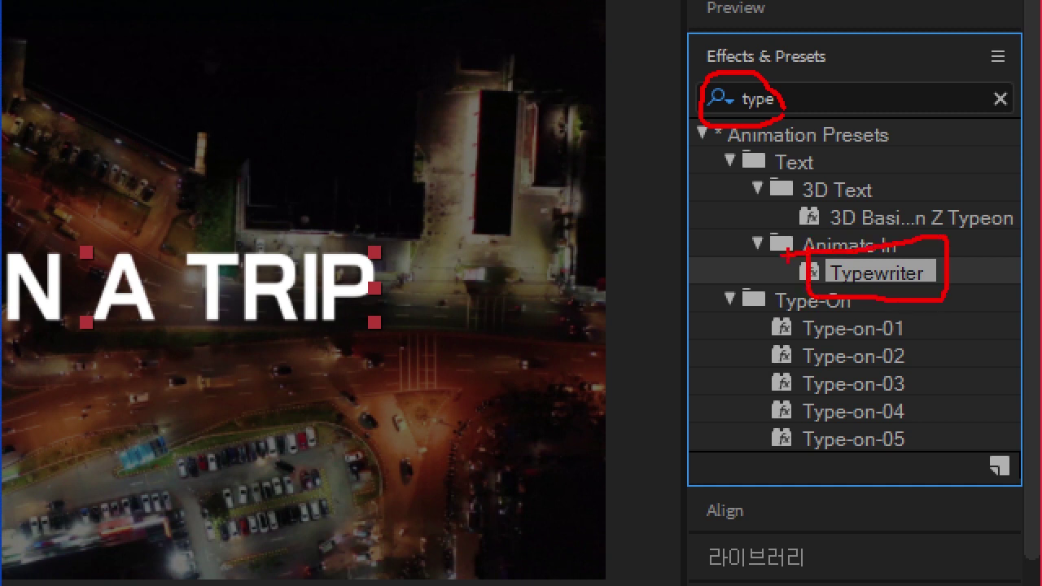
{"action": "key", "text": "Escape"}
{"action": "left_click_drag", "start_coordinate": [961, 251], "coordinate": [597, 252]}
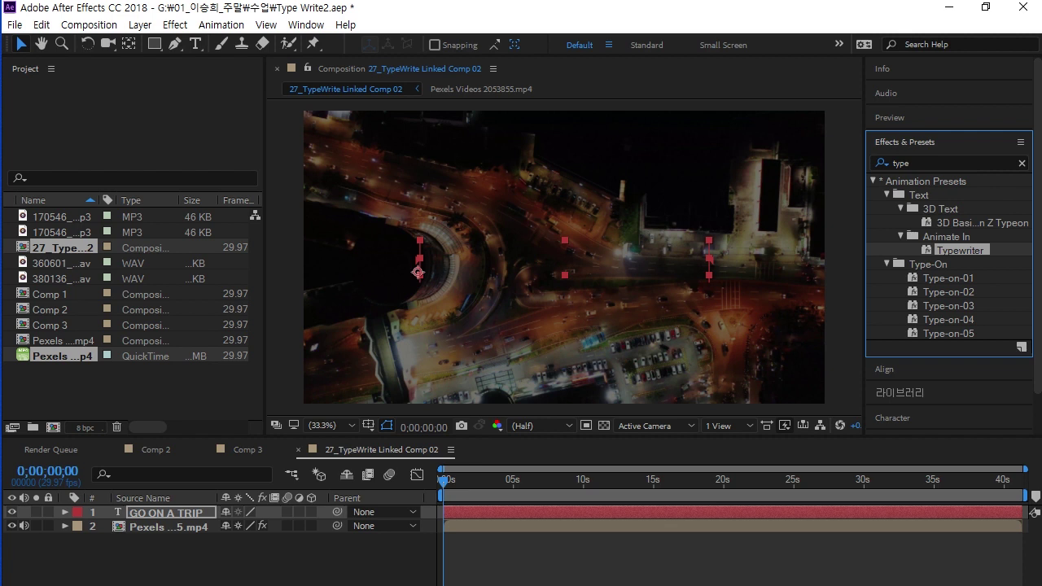
Step: Preview the title animation in the linked composition and save the Type Write2.aep project
{"action": "left_click", "coordinate": [570, 557]}
{"action": "key", "text": "space"}
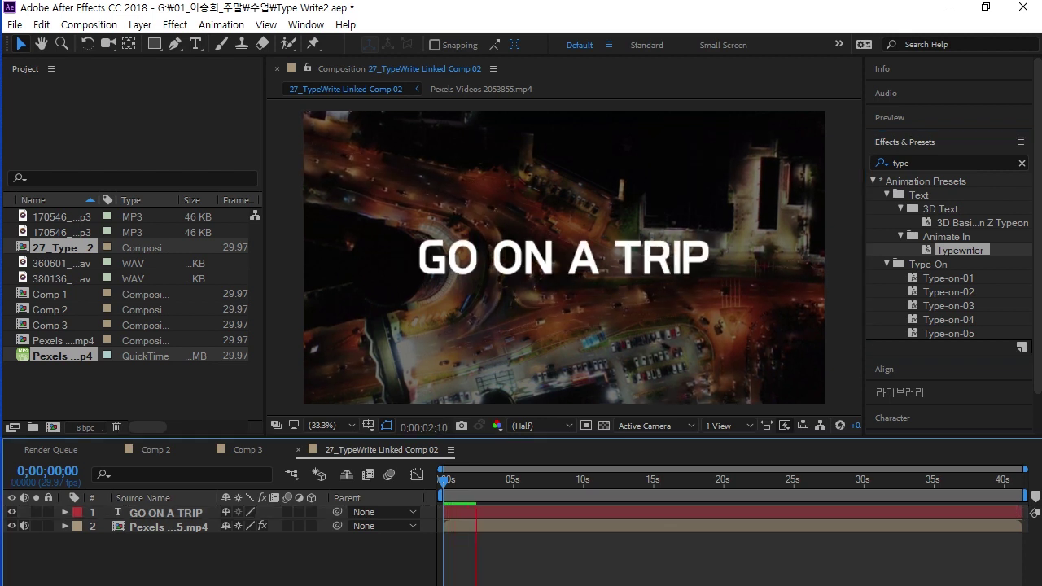
{"action": "key", "text": "space"}
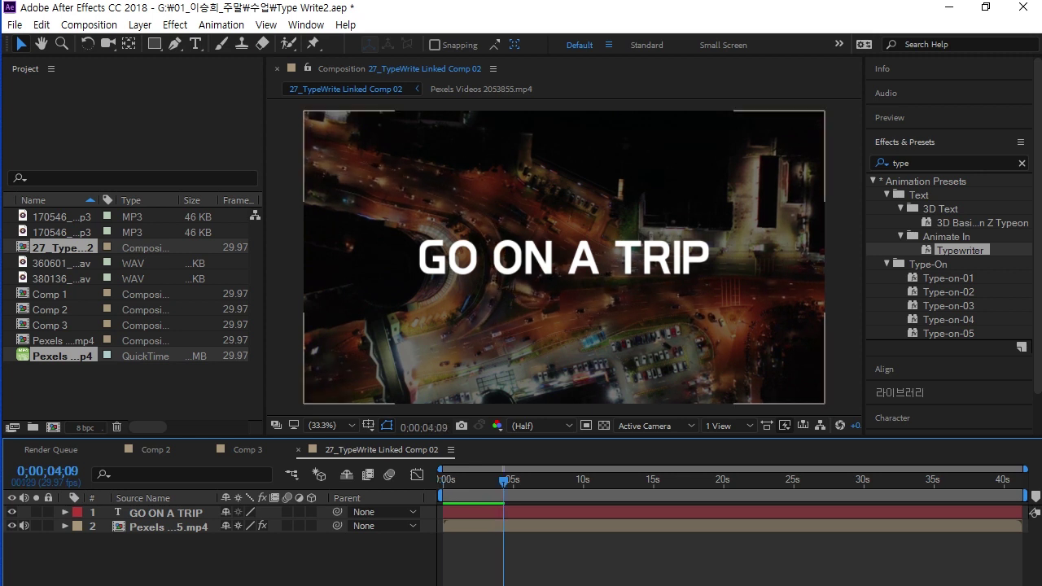
{"action": "key", "text": "ctrl+s"}
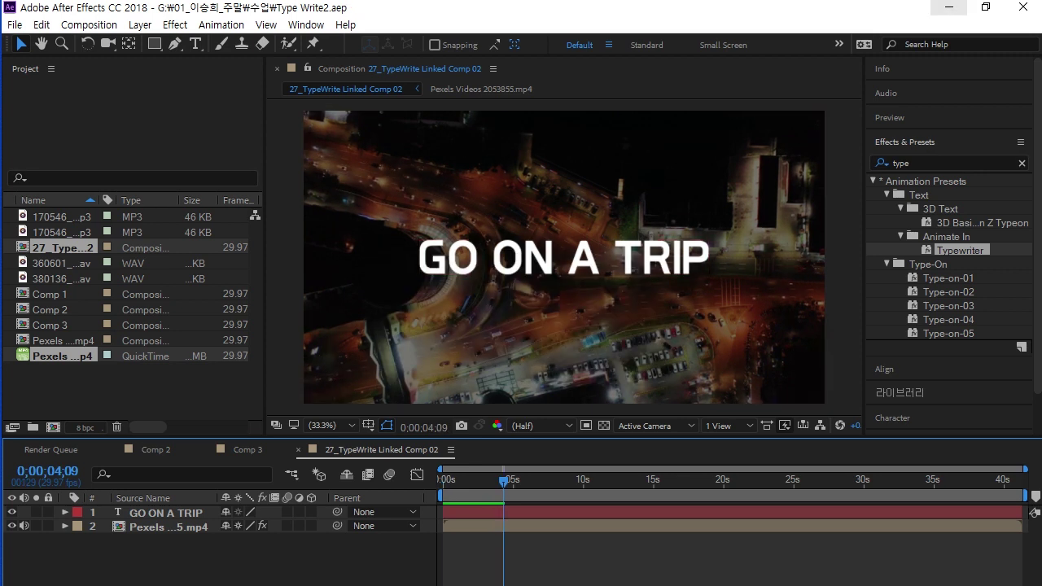
Step: Switch to Premiere Pro and play Sequence 01 to check the title in the linked composition
{"action": "left_click", "coordinate": [950, 7]}
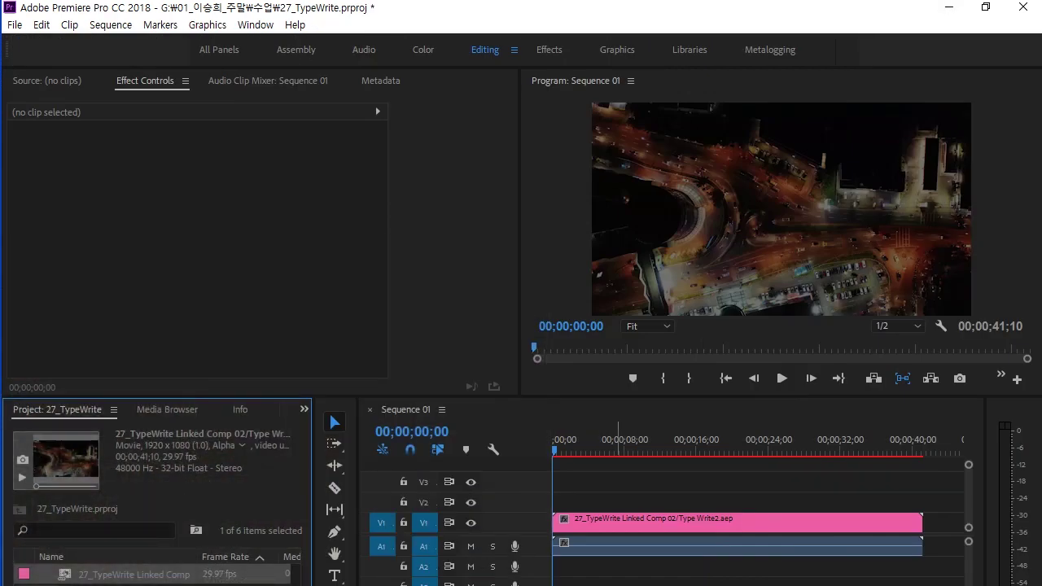
{"action": "left_click", "coordinate": [643, 492]}
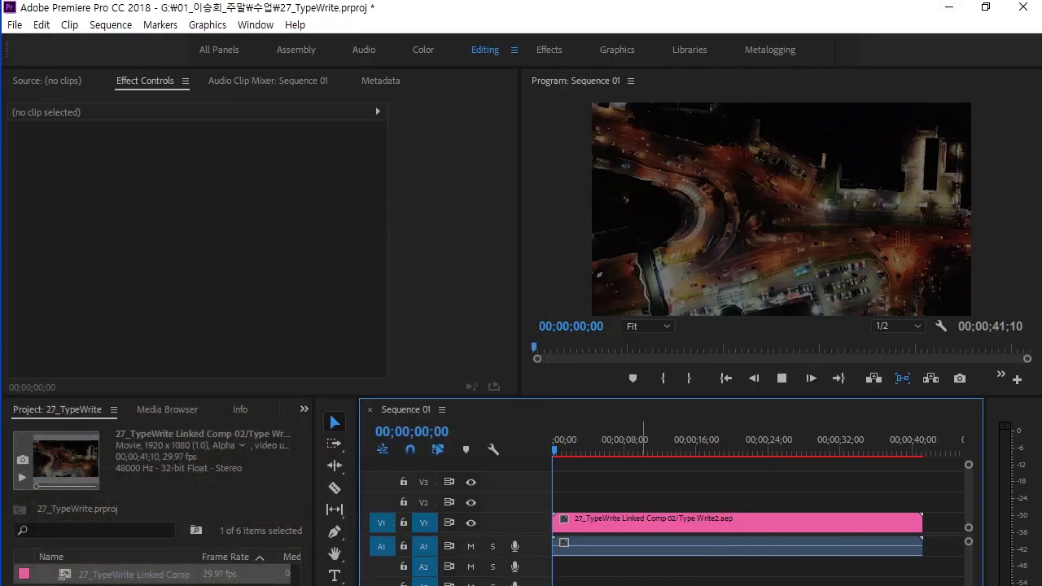
{"action": "key", "text": "space"}
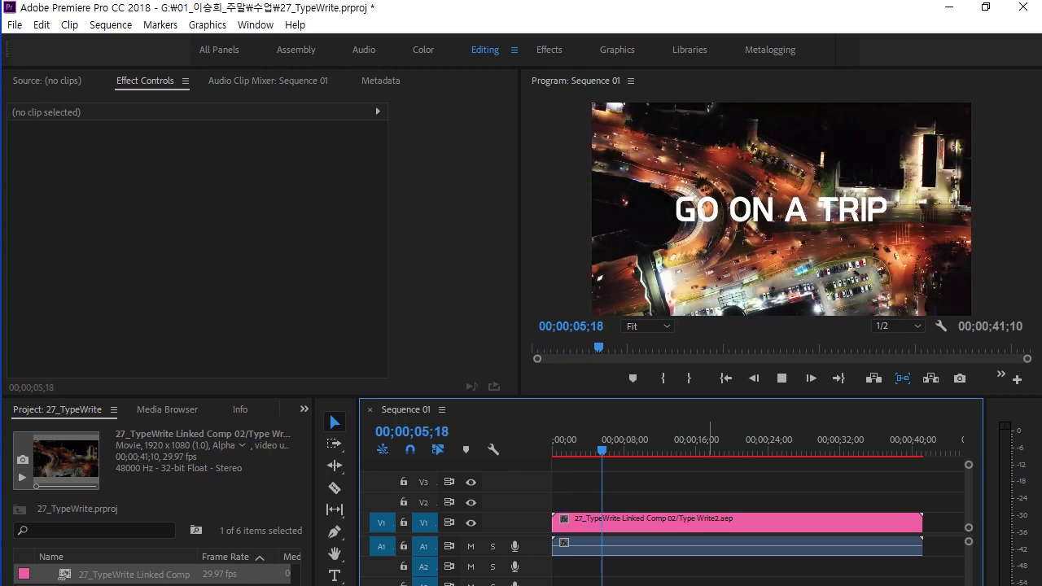
{"action": "key", "text": "space"}
Step: Import the 170546 typing sound from the 타자기소리 folder inside Down and place it on A2 at the sequence start
{"action": "left_click_drag", "start_coordinate": [667, 397], "coordinate": [668, 322]}
{"action": "left_click_drag", "start_coordinate": [295, 524], "coordinate": [296, 556]}
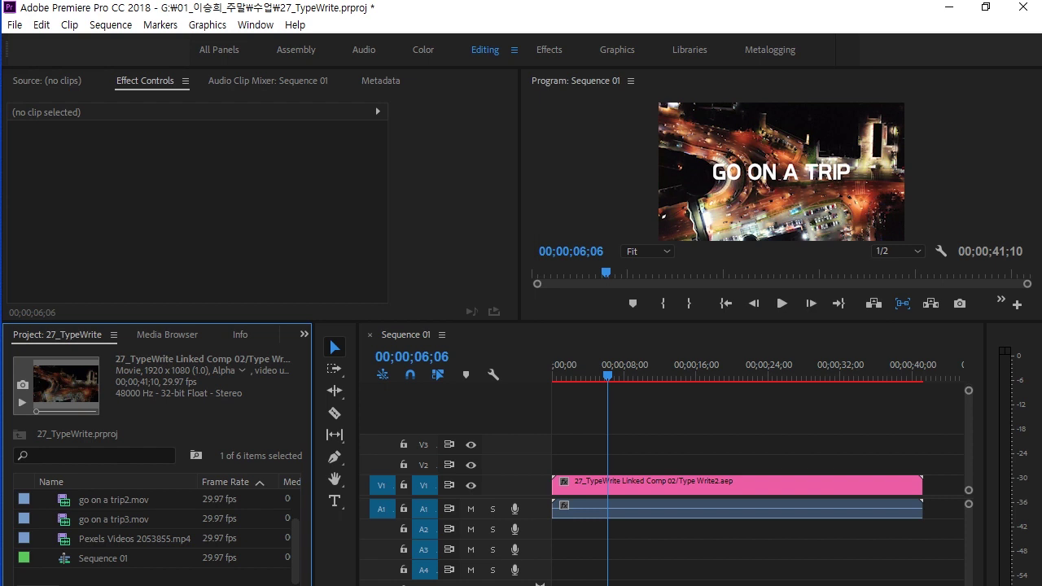
{"action": "key", "text": "ctrl+i"}
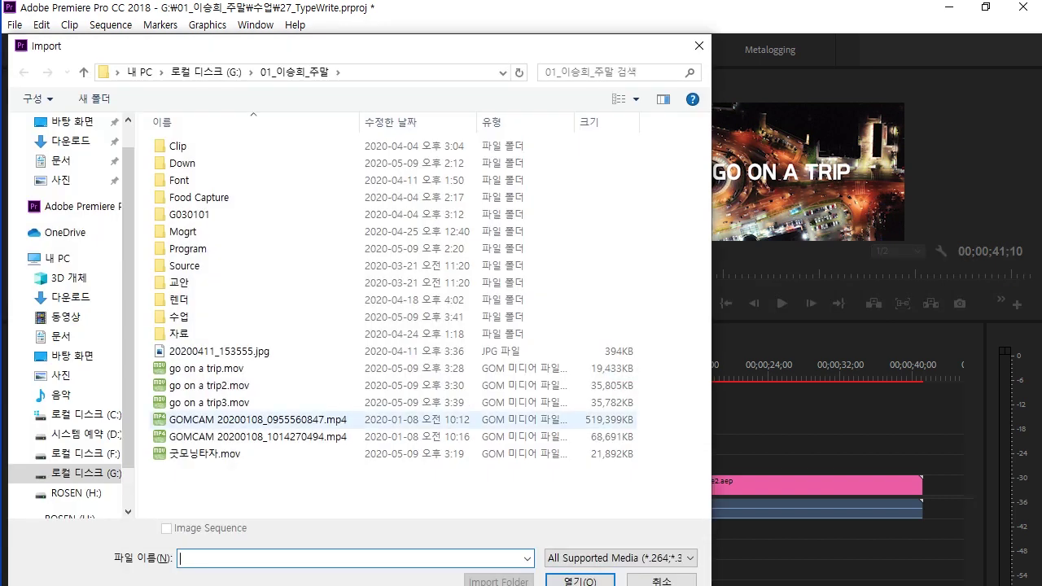
{"action": "double_click", "coordinate": [182, 163]}
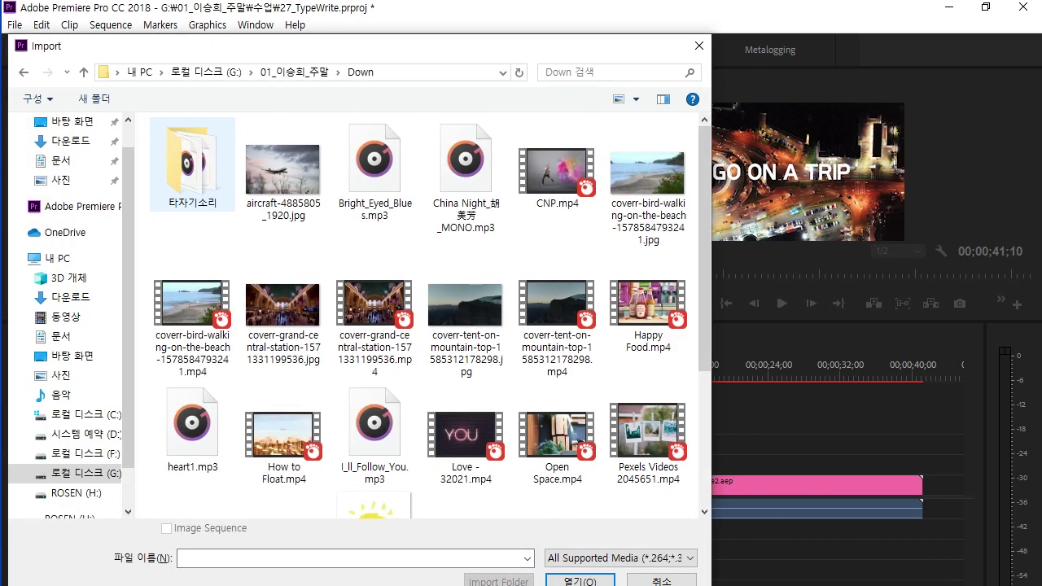
{"action": "double_click", "coordinate": [193, 167]}
{"action": "double_click", "coordinate": [245, 180]}
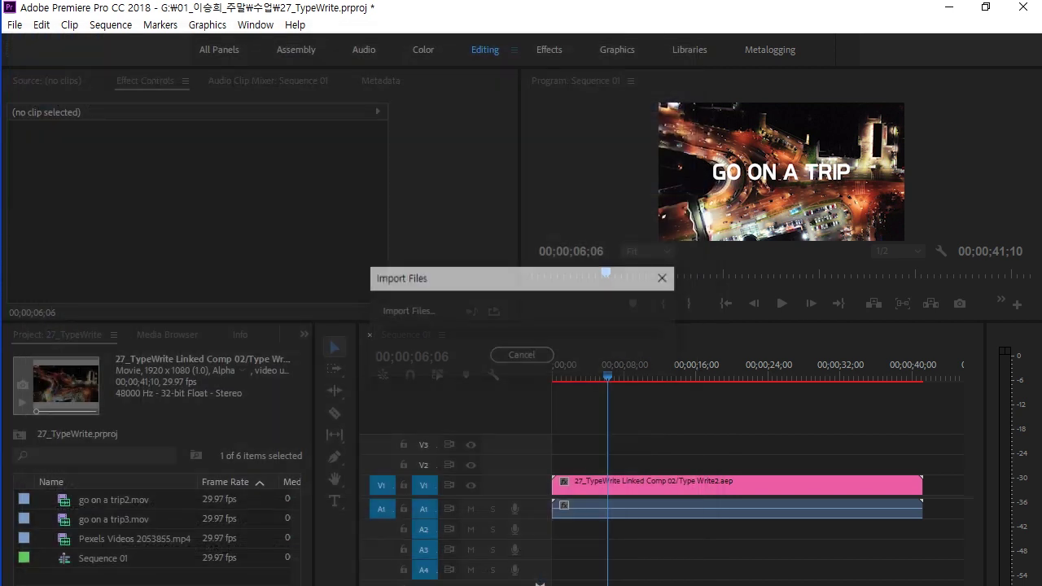
{"action": "left_click_drag", "start_coordinate": [134, 558], "coordinate": [564, 529]}
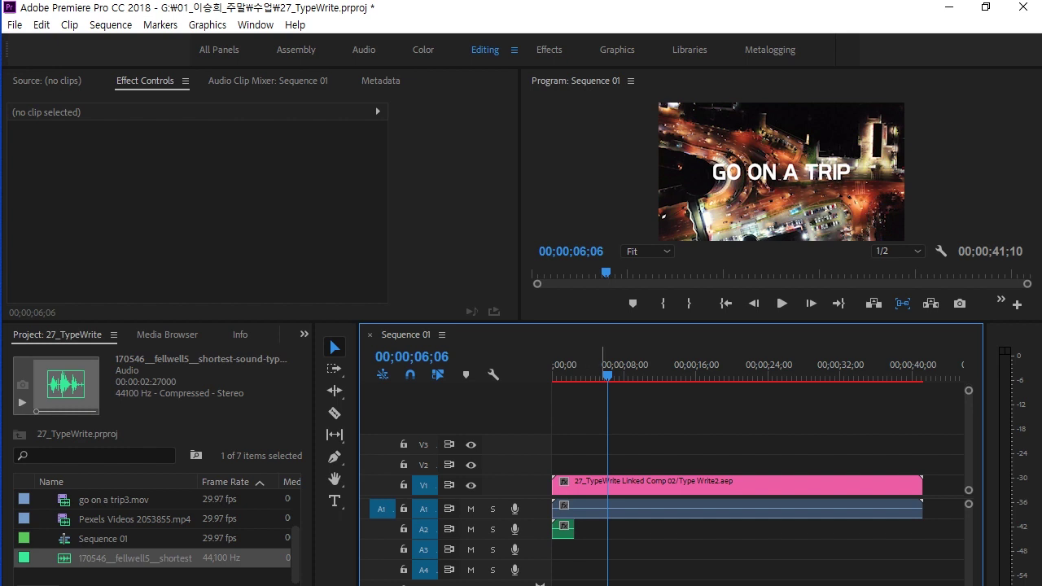
Step: Play Sequence 01 from the start with the typing sound and save the 27_TypeWrite project
{"action": "key", "text": "Home"}
{"action": "key", "text": "space"}
{"action": "key", "text": "space"}
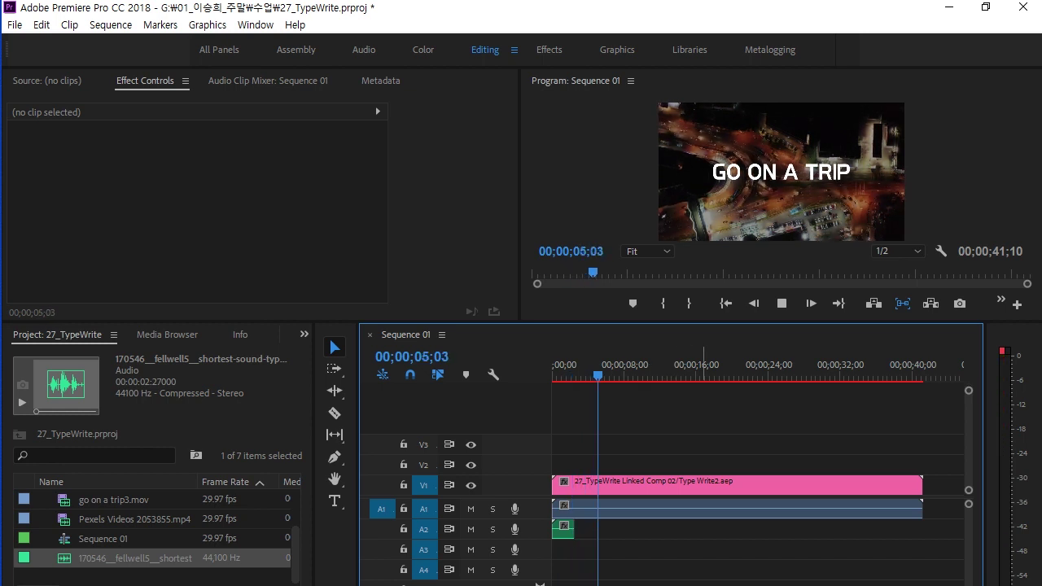
{"action": "key", "text": "space"}
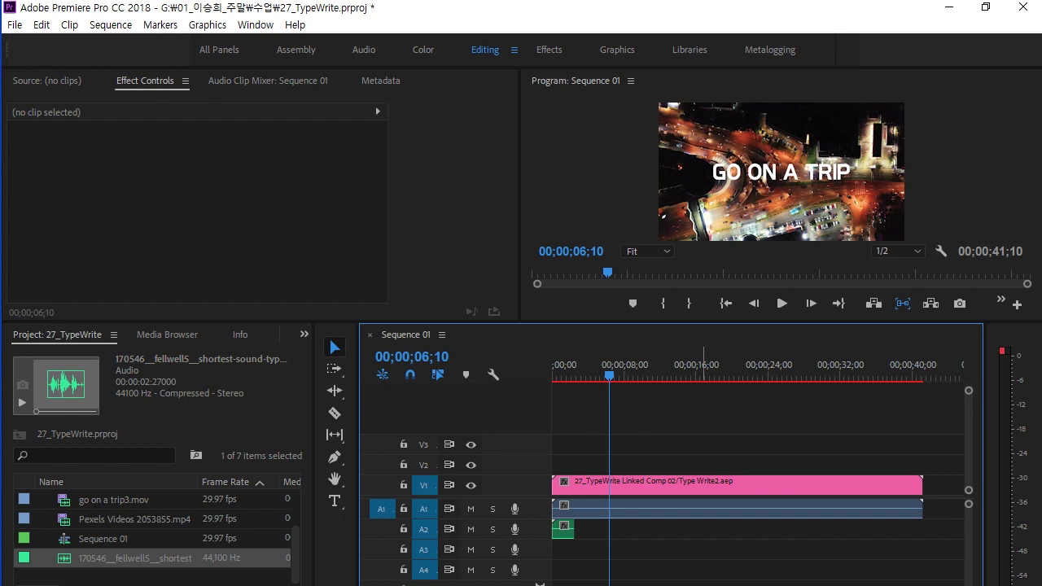
{"action": "key", "text": "ctrl+s"}
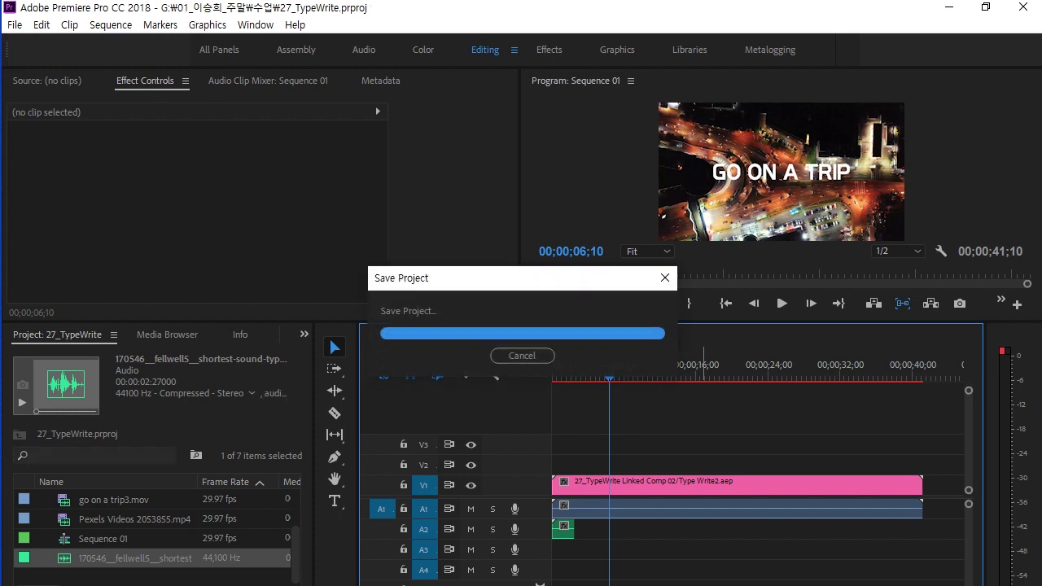
{"action": "left_click_drag", "start_coordinate": [651, 322], "coordinate": [651, 425]}
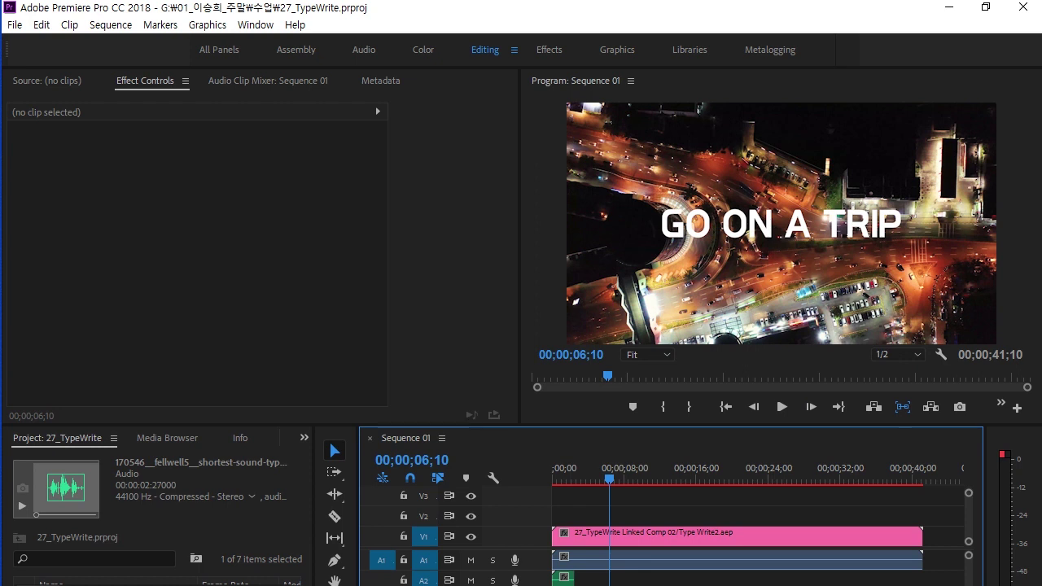